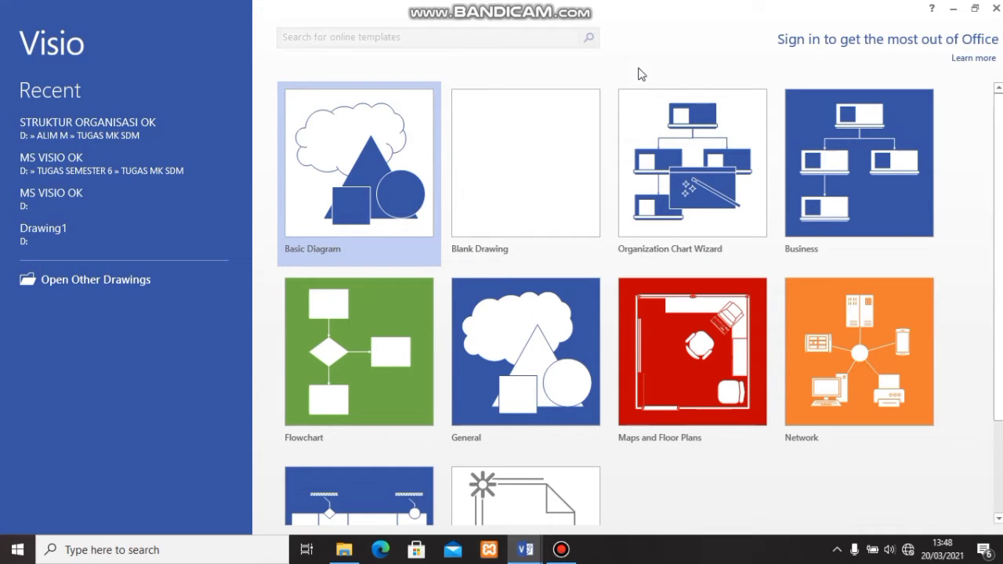
- Switch to File Explorer and open the STRUKTUR ORGANISASI UNIT MANDIRI workbook in Excel
scroll(639, 73, down, 1)
scroll(639, 73, up, 1)
click(344, 552)
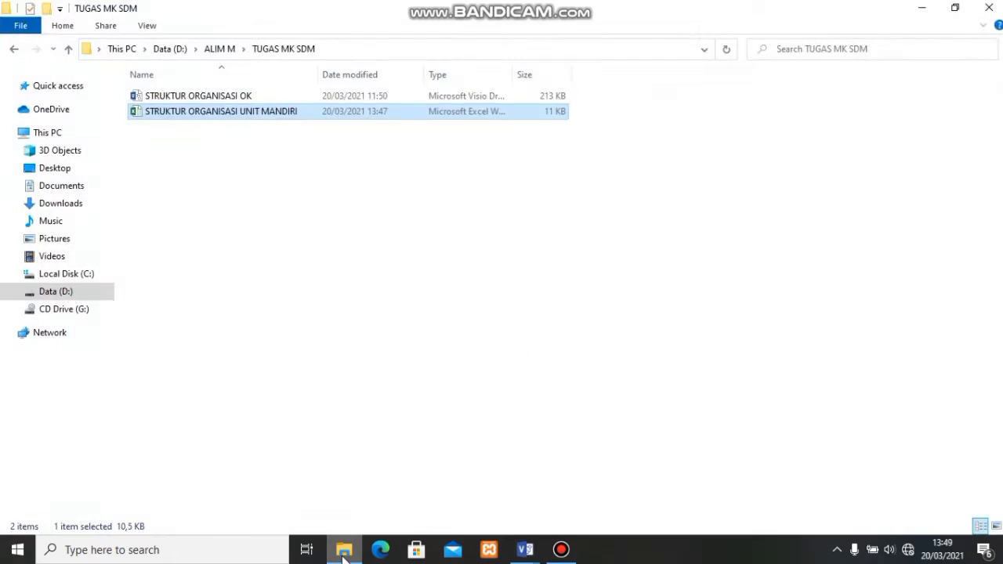
double_click(178, 114)
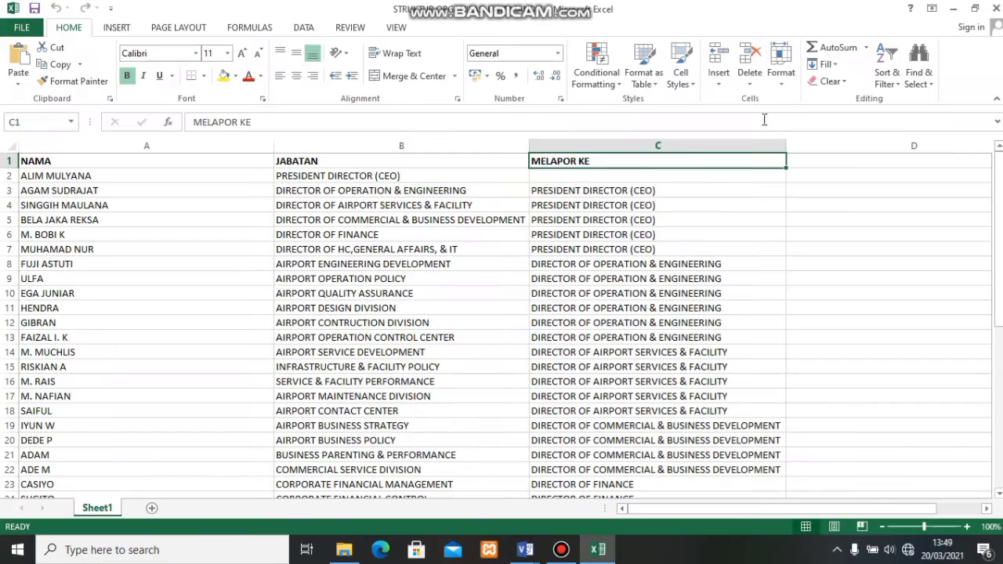
- Review the NAMA, JABATAN and MELAPOR KE columns, then close the workbook and return to Visio's template list
click(68, 163)
click(104, 208)
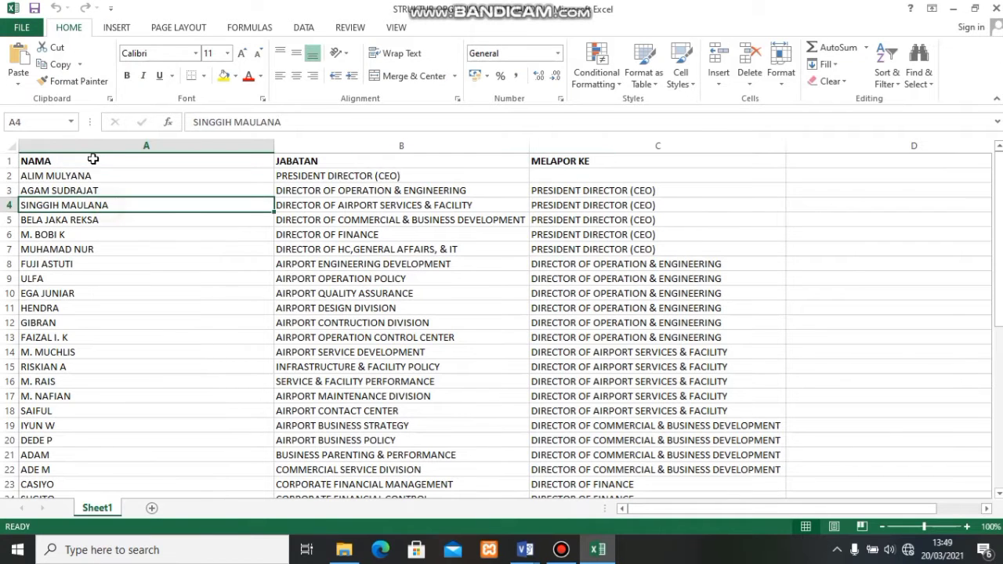
click(92, 160)
click(130, 193)
click(116, 160)
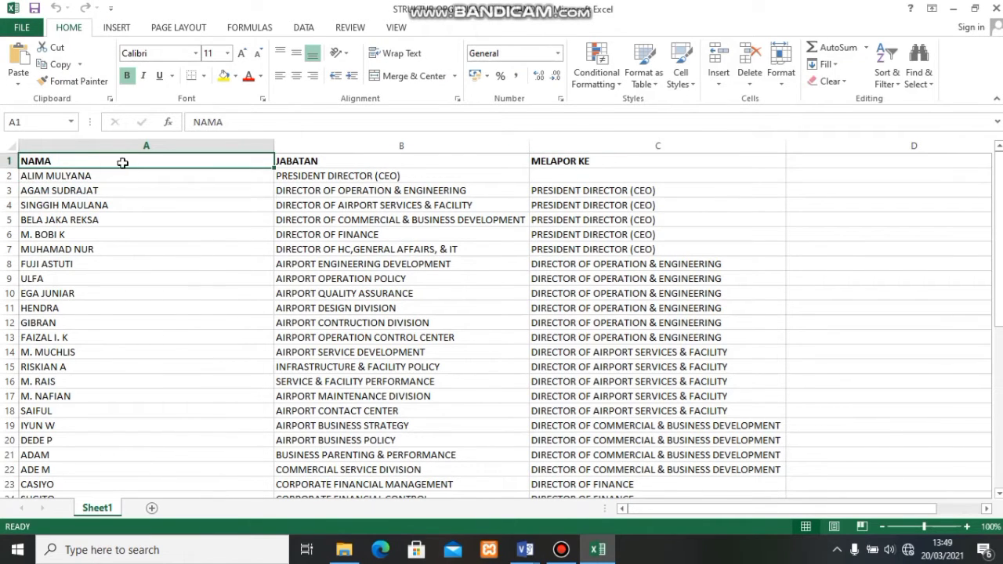
click(329, 161)
click(563, 164)
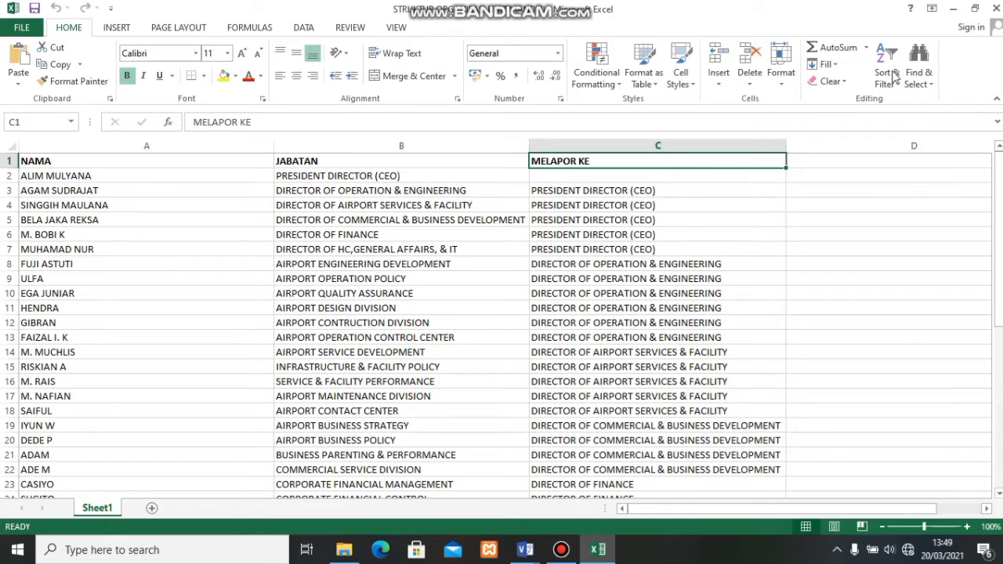
click(996, 7)
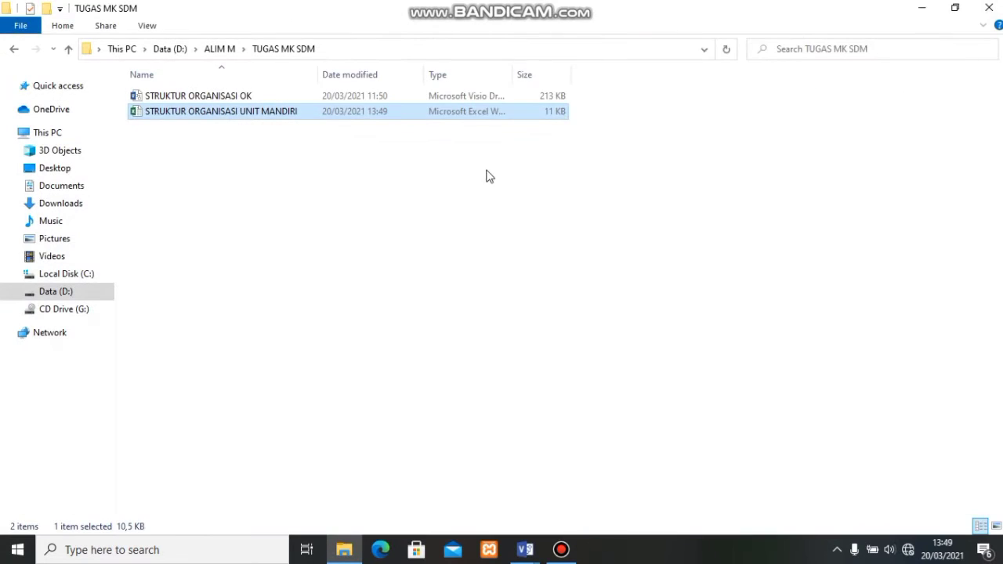
click(918, 9)
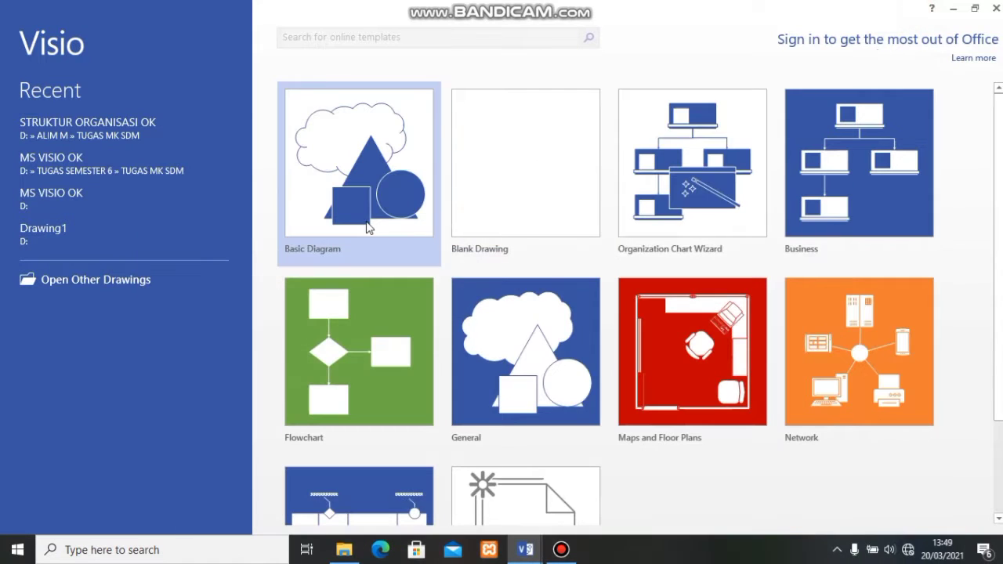
- Start the Organization Chart Wizard from stored information, with a text, Org Plus or Excel file as the source
double_click(659, 210)
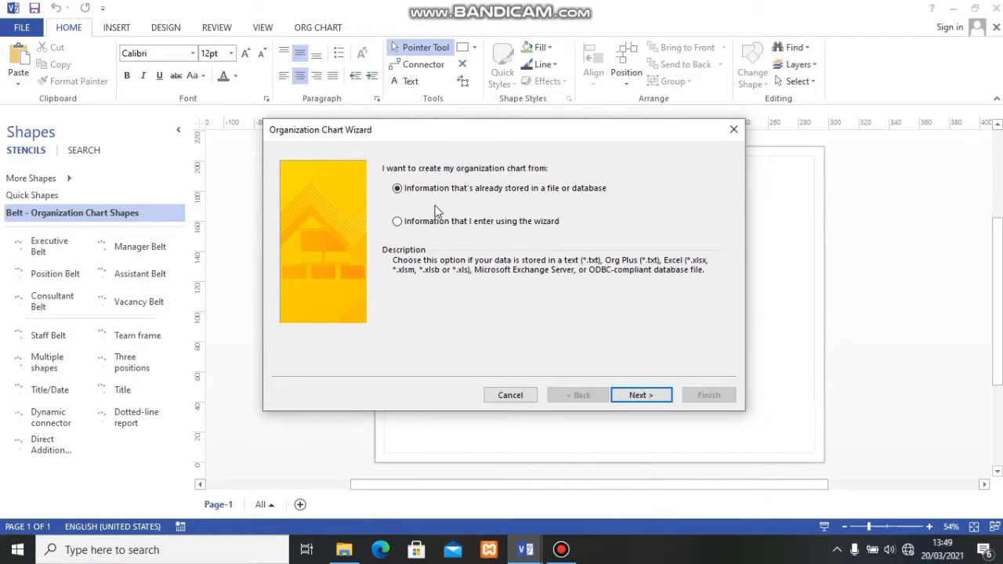
click(639, 395)
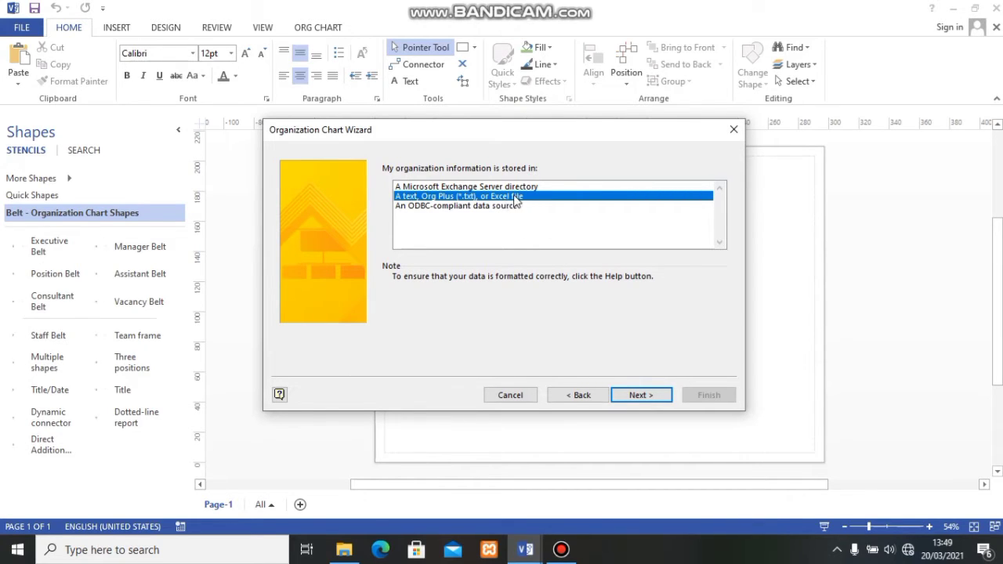
click(634, 396)
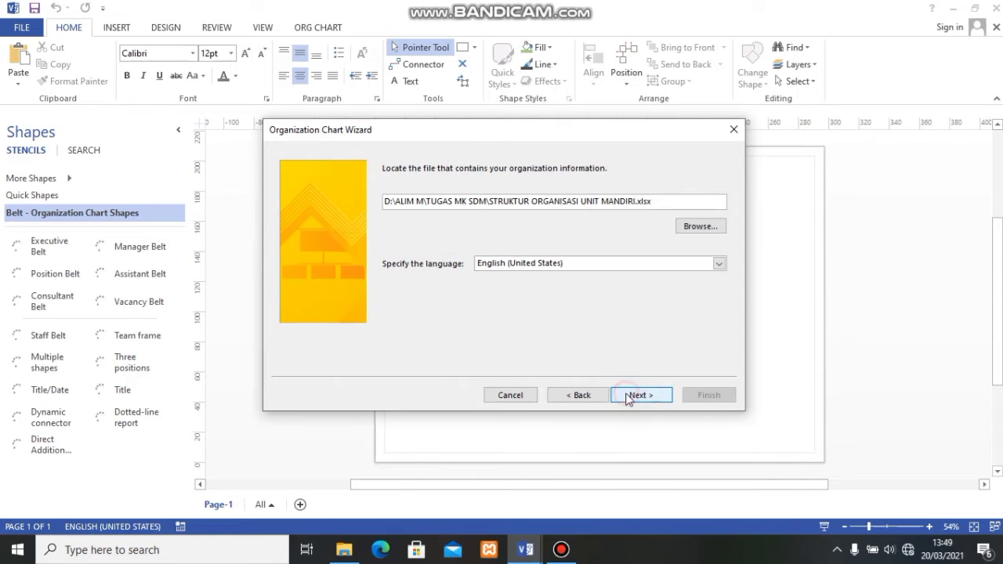
- Use STRUKTUR ORGANISASI UNIT MANDIRI.xlsx from the TUGAS MK SDM folder on Data (D:) as the organization data file
click(701, 226)
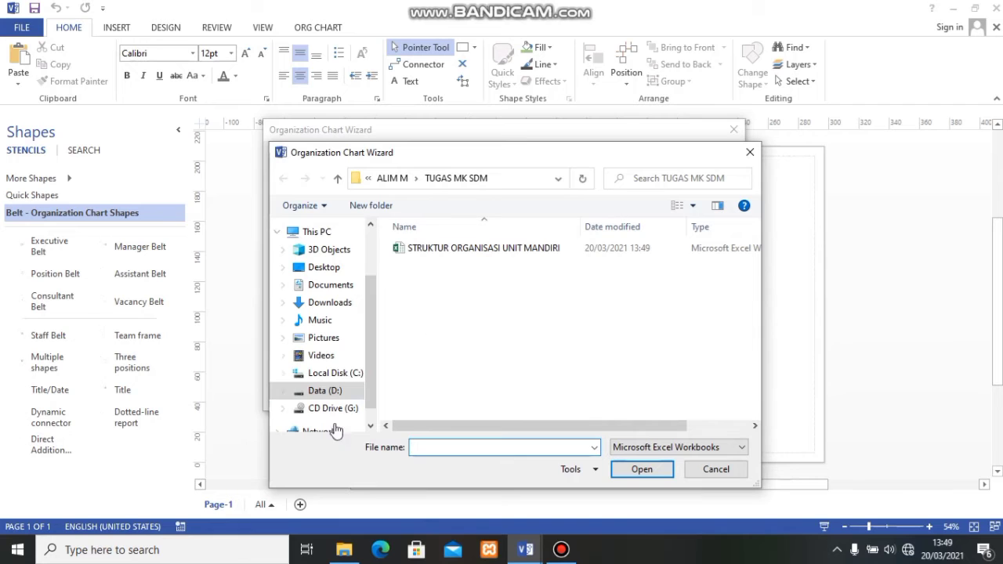
click(336, 393)
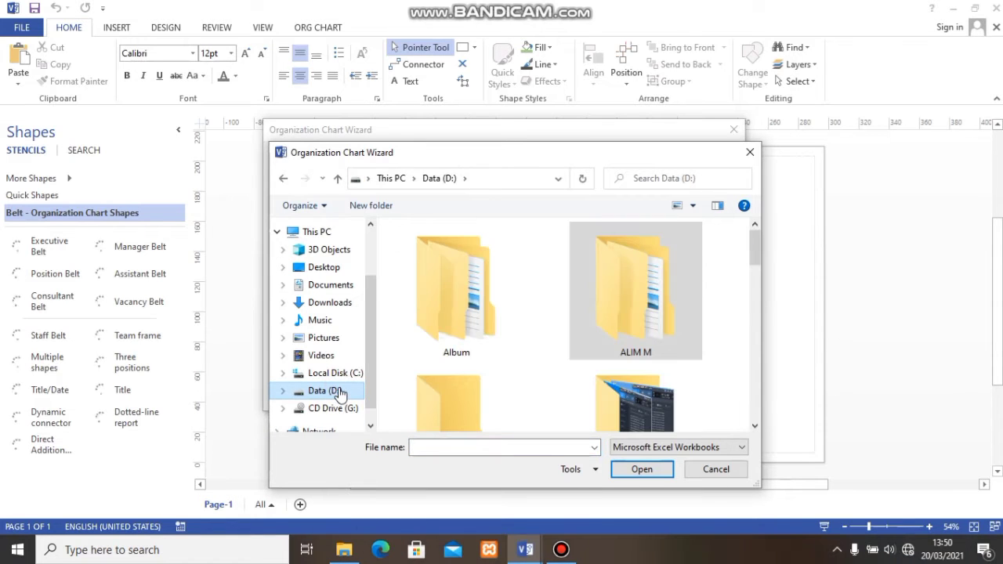
click(687, 277)
double_click(686, 278)
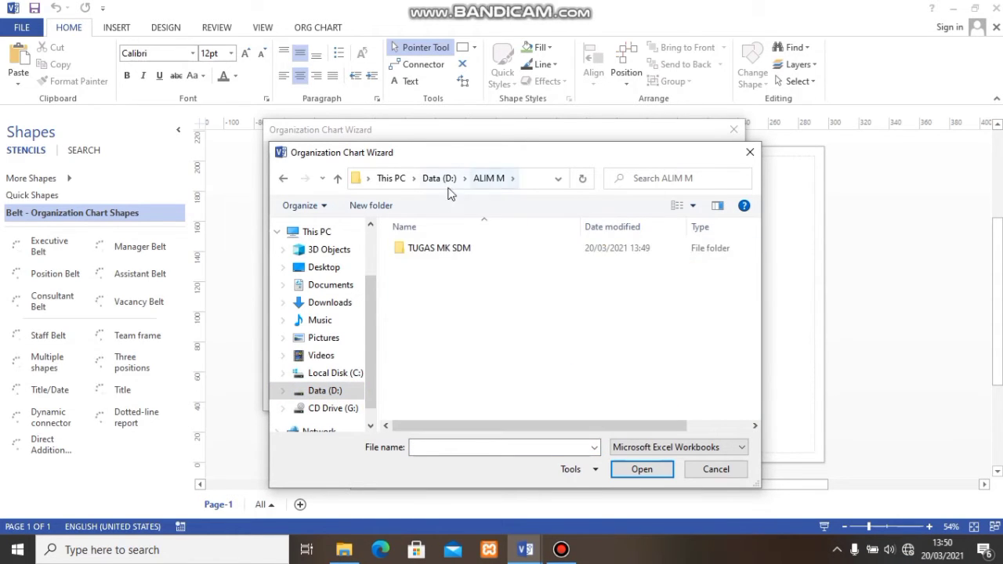
double_click(463, 248)
click(479, 249)
click(640, 468)
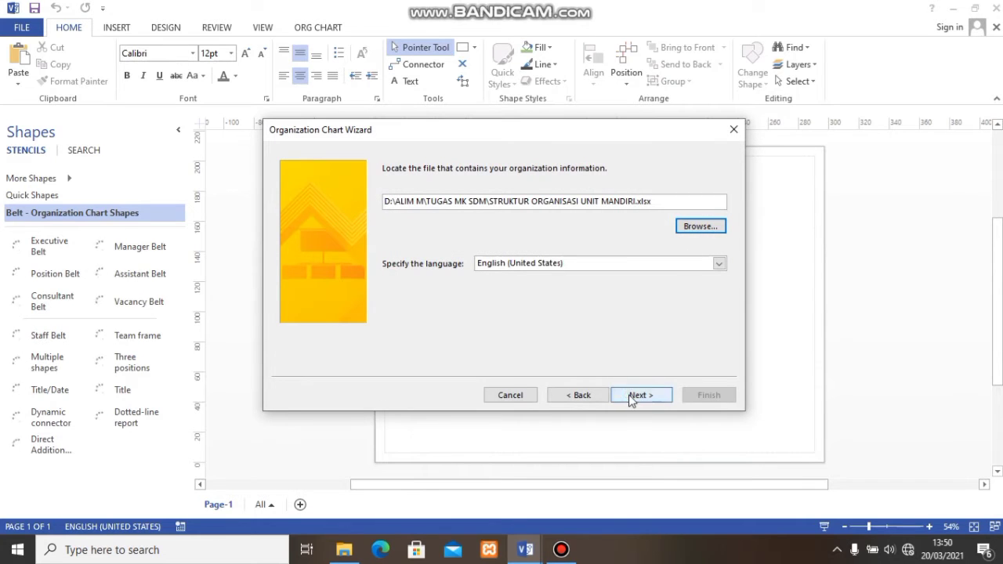
click(634, 392)
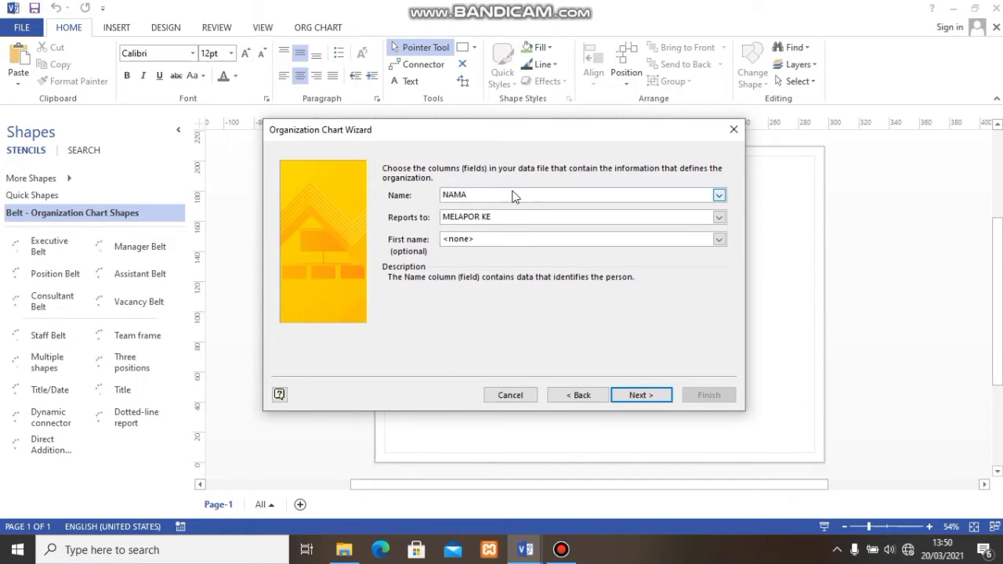
- Map the Name field to NAMA and Reports to to MELAPOR KE, leaving First name as none
click(513, 196)
click(495, 208)
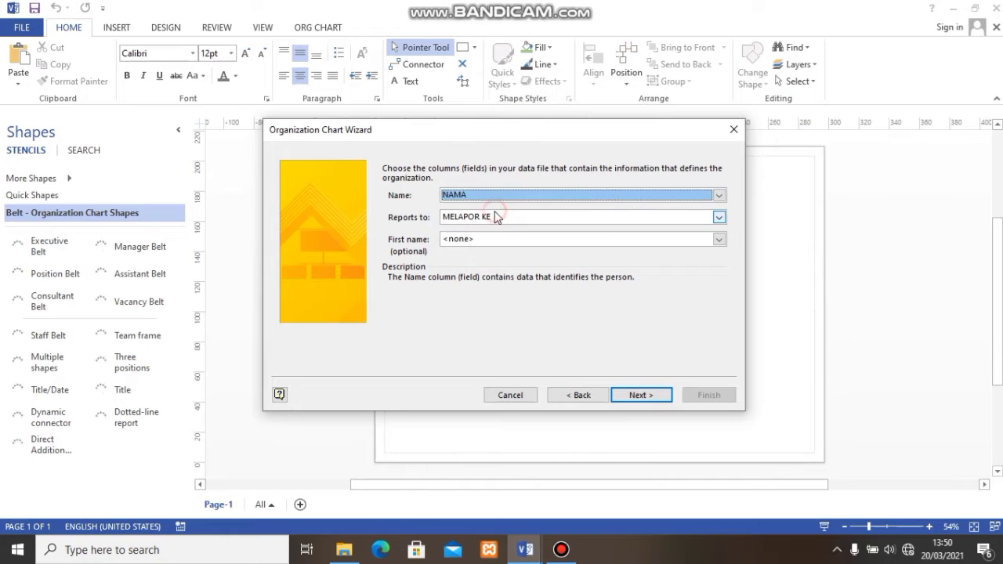
click(496, 217)
click(471, 250)
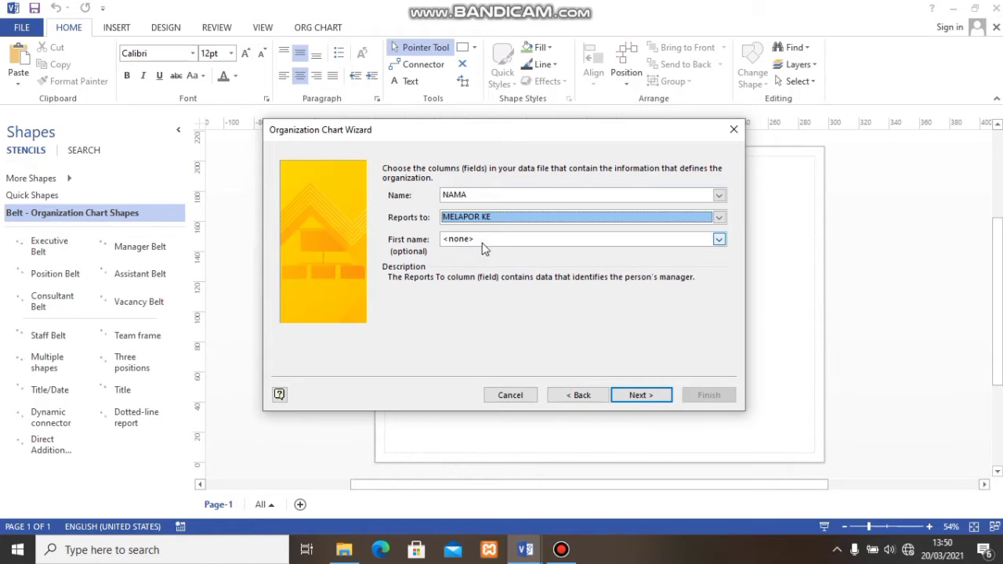
click(640, 395)
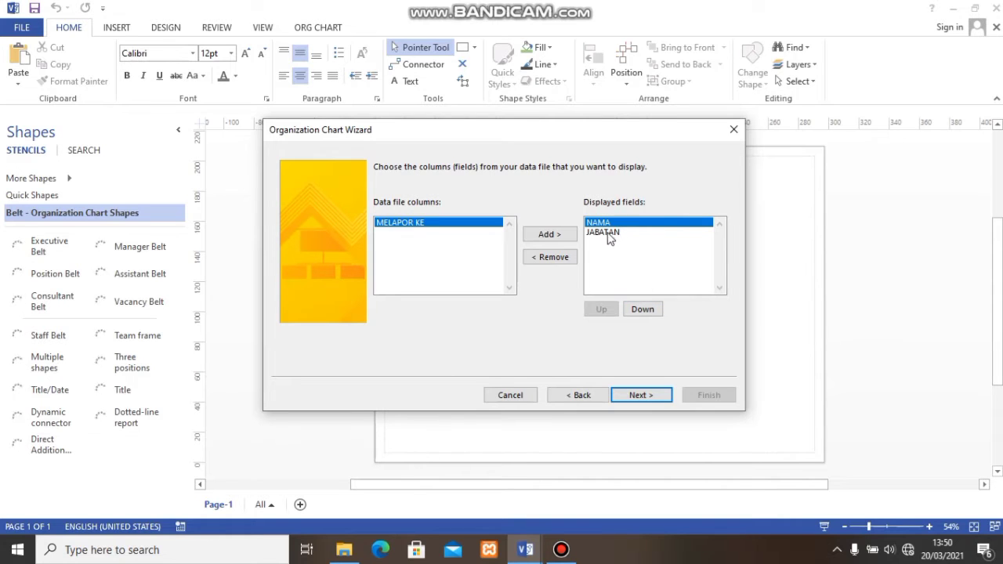
- Set the displayed fields to NAMA followed by JABATAN
click(647, 311)
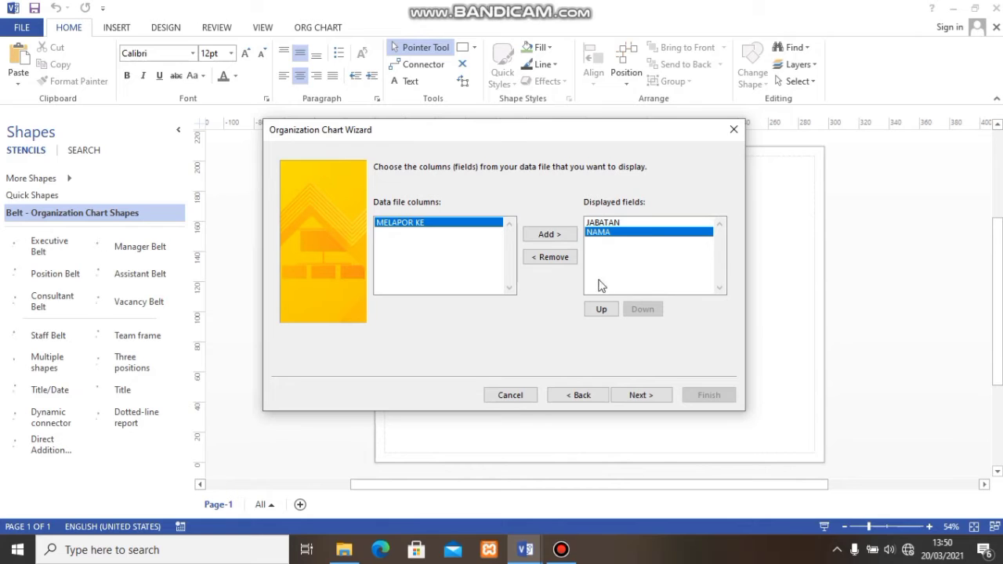
click(603, 310)
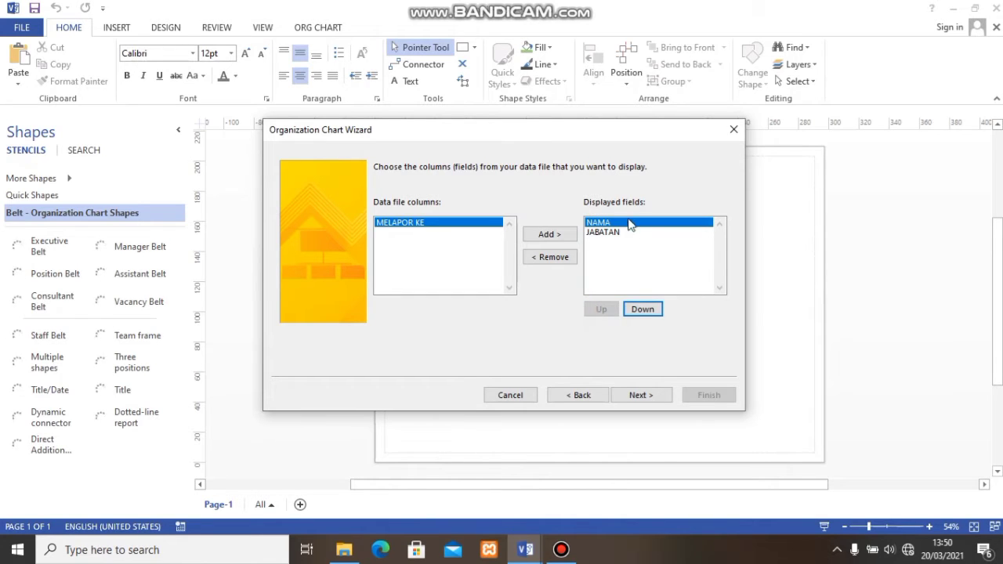
click(637, 398)
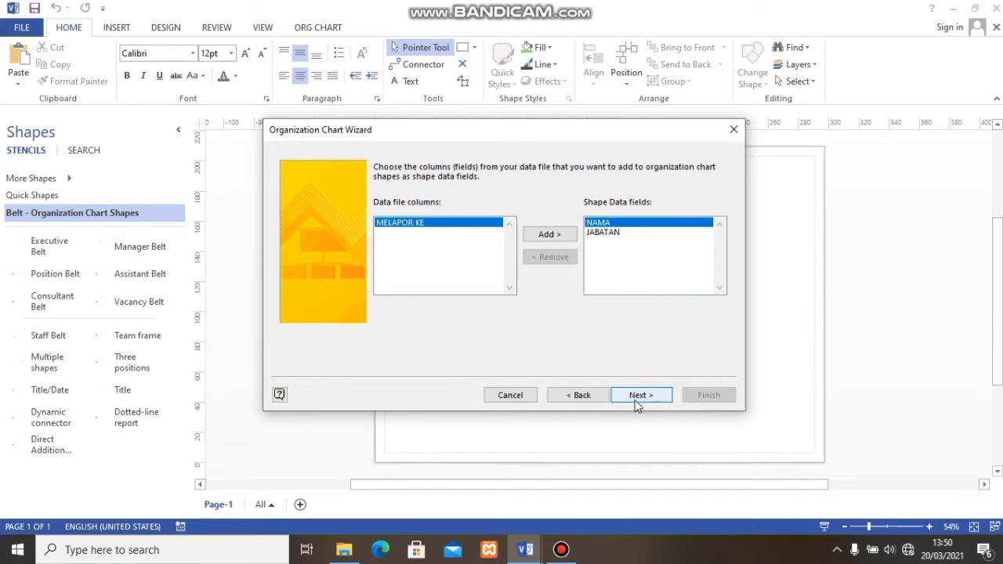
- Accept NAMA and JABATAN as shape data, include no pictures, and generate the chart with automatic page breaks from the top executive
click(640, 400)
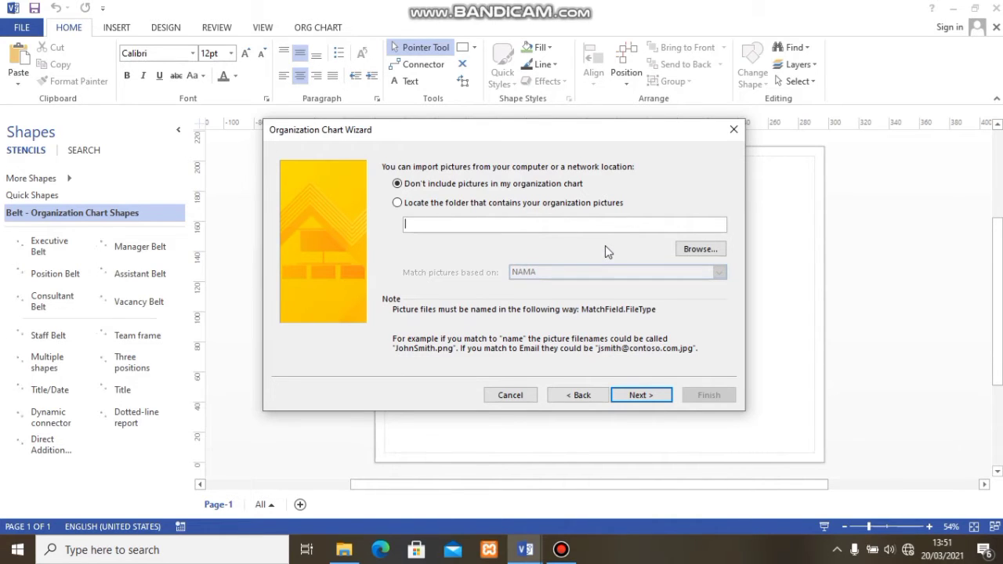
click(638, 396)
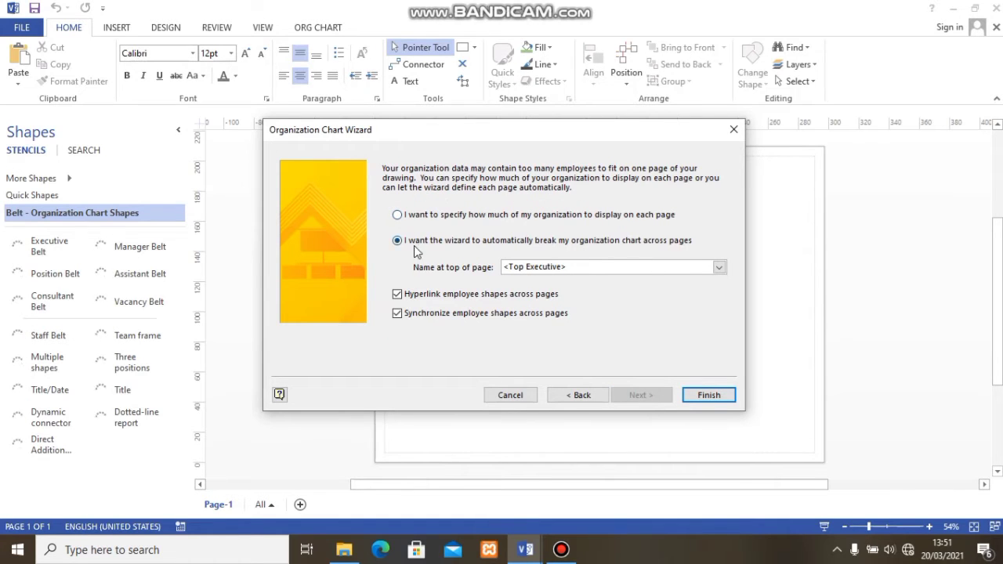
click(710, 395)
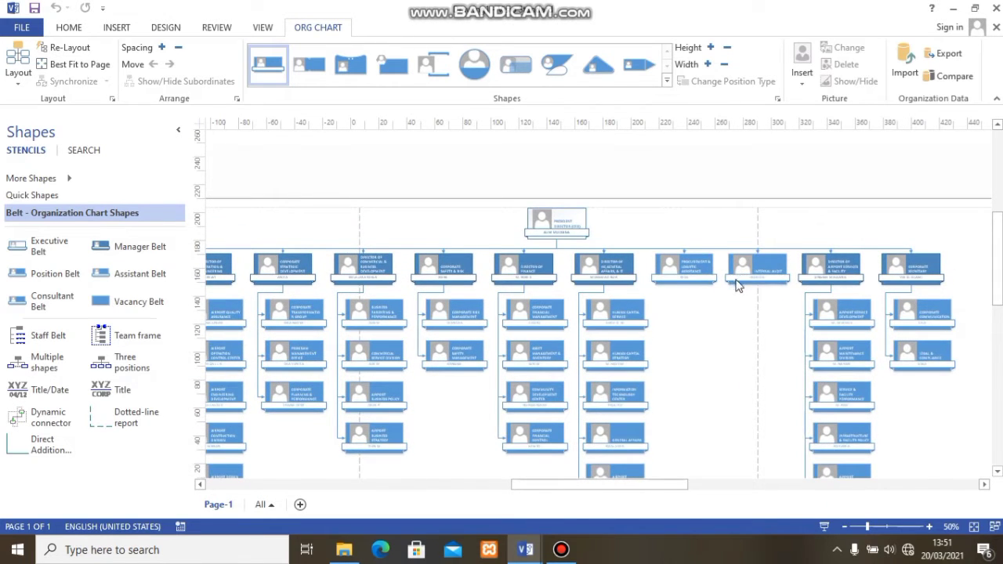
- Set the drawing's page size to A3
scroll(733, 313, down, 2)
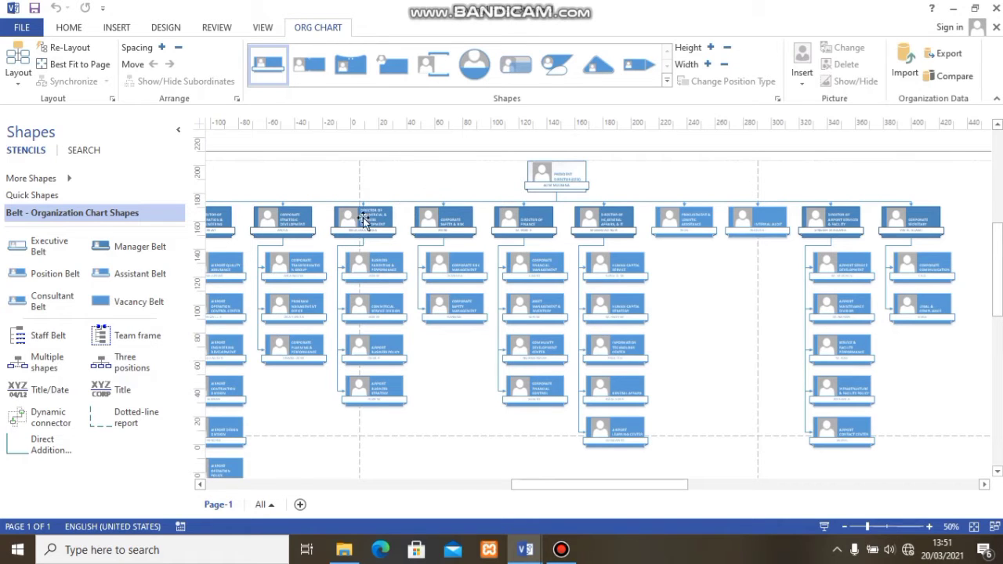
click(158, 28)
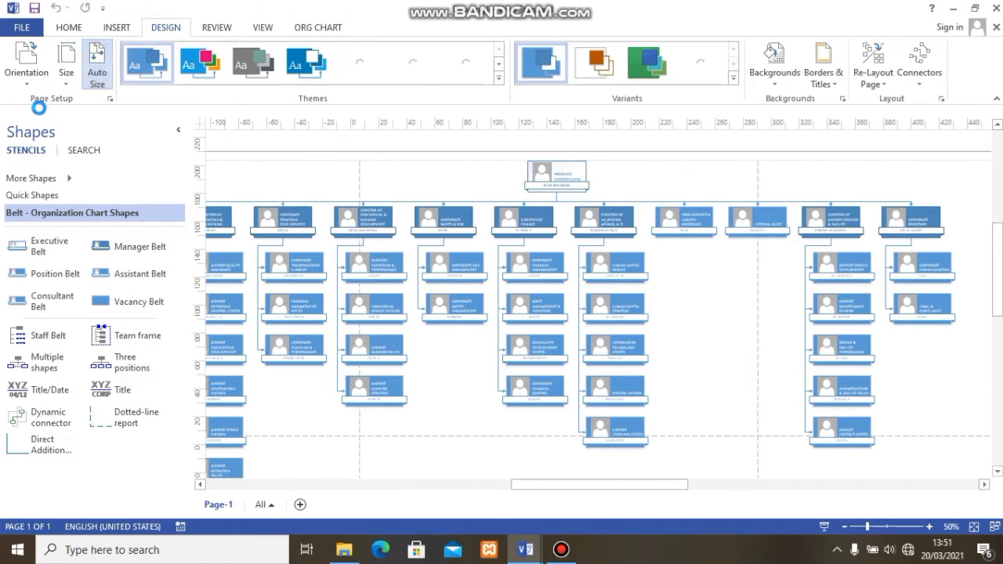
click(69, 78)
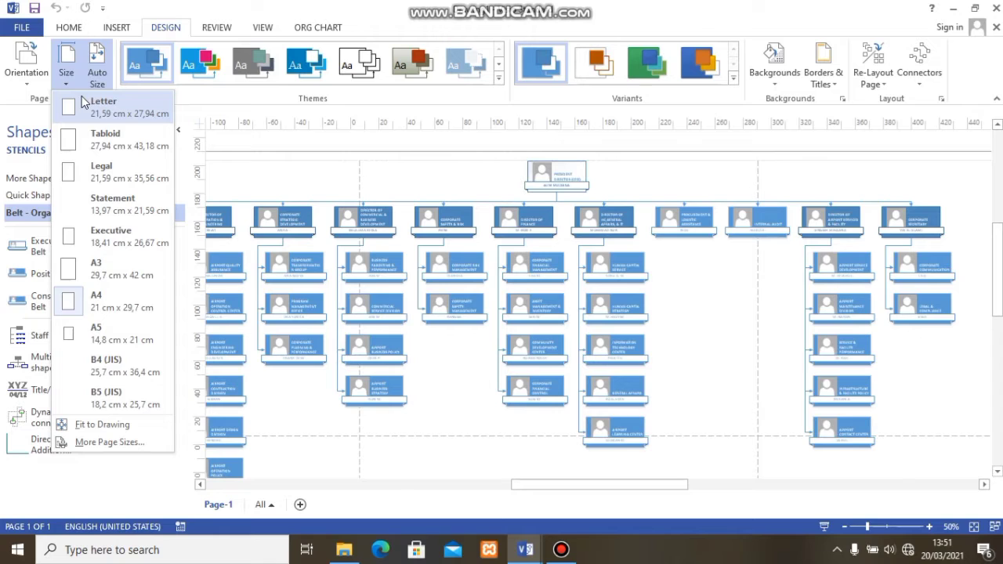
click(79, 274)
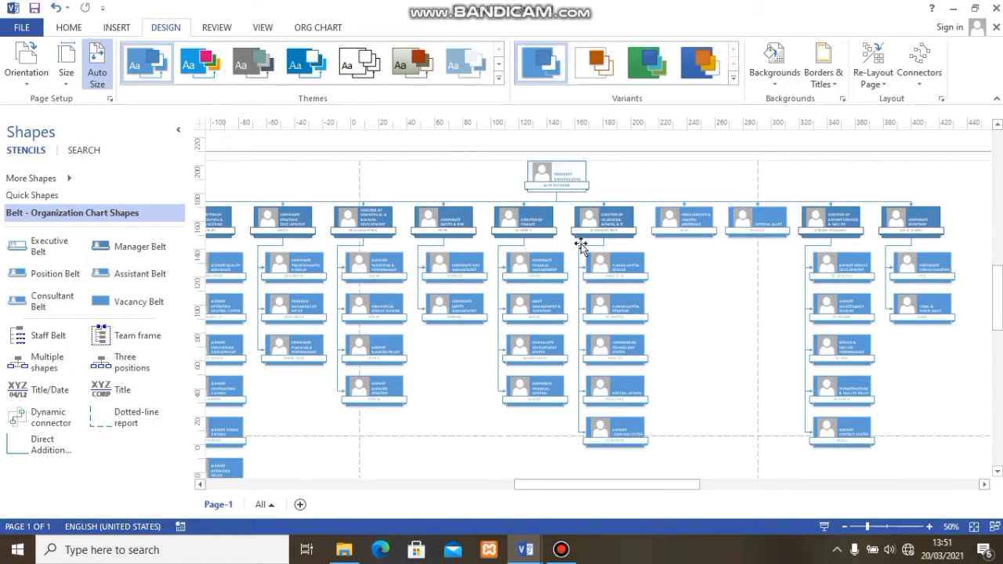
- Select the whole organization chart and move it up close to the page's upper edge
scroll(647, 205, up, 3)
scroll(650, 217, down, 2)
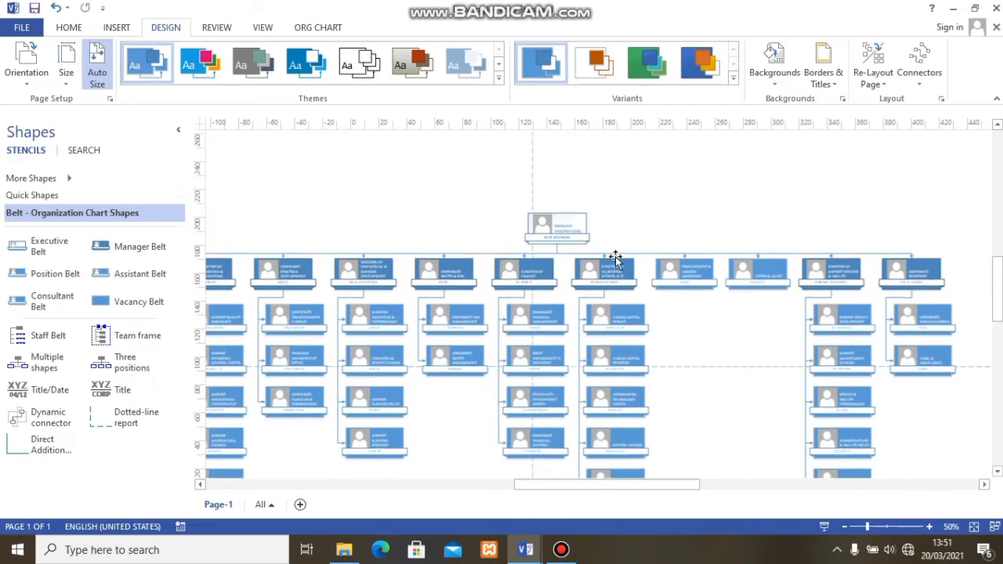
scroll(608, 271, up, 3)
scroll(580, 332, down, 2)
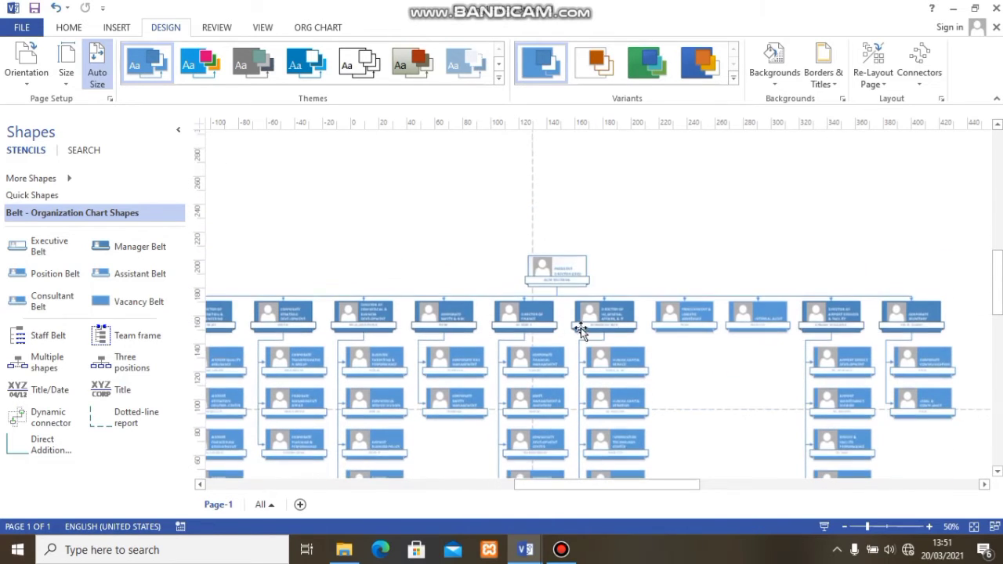
click(574, 322)
scroll(548, 337, up, 2)
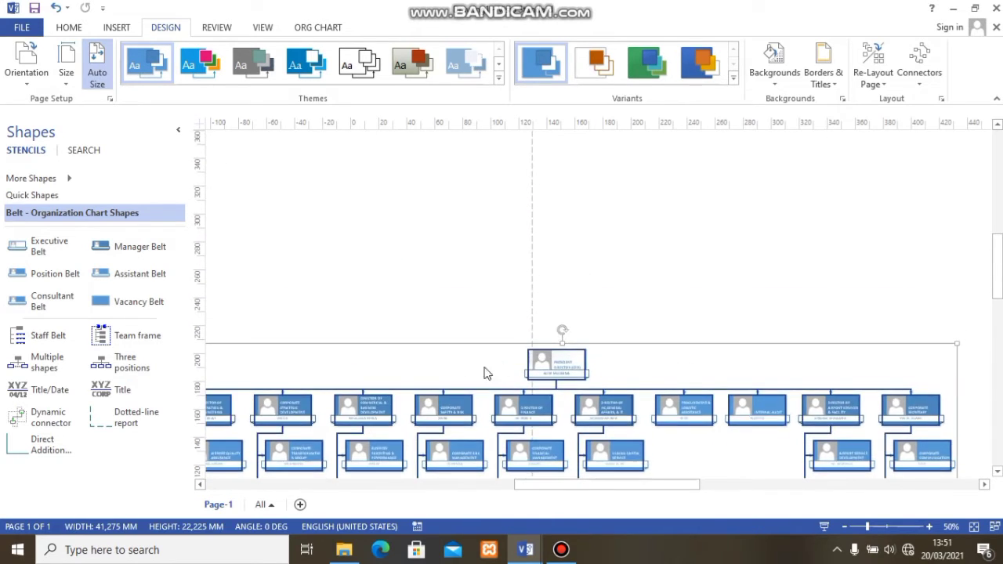
drag(470, 341, 522, 164)
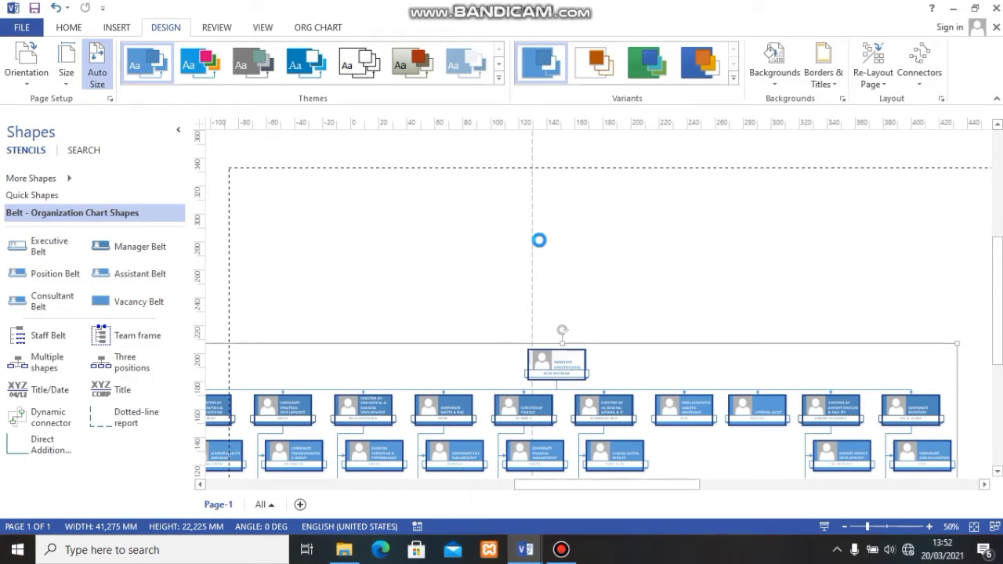
scroll(535, 247, up, 2)
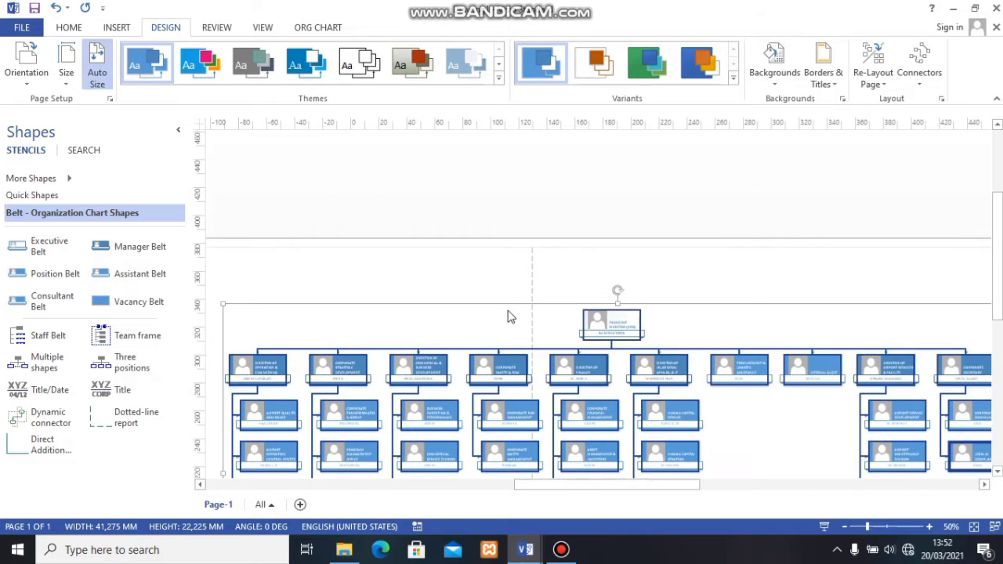
drag(515, 306, 499, 270)
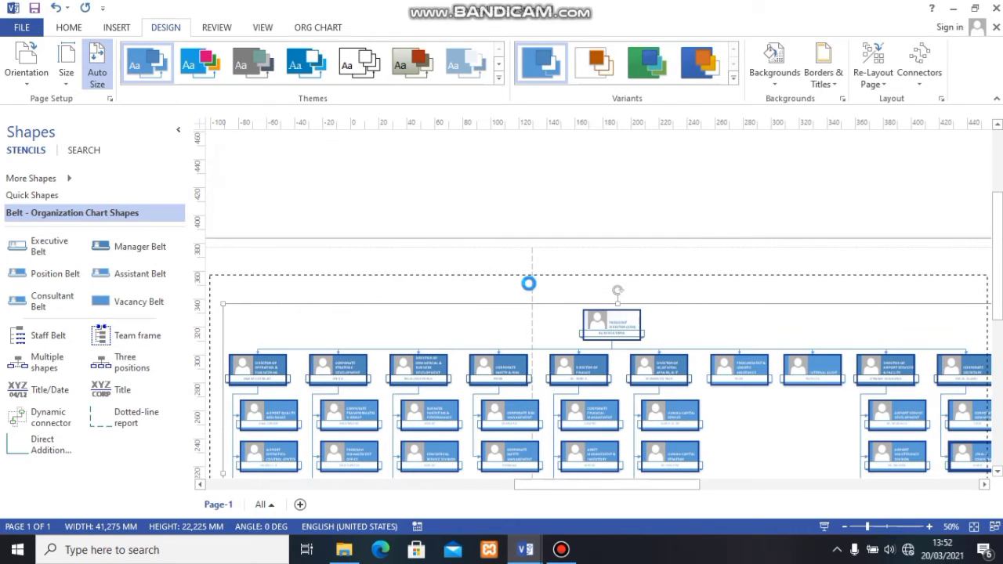
- Shift the selected organization chart to the left and nudge it just below the page's upper margin
drag(617, 487, 576, 492)
drag(631, 271, 442, 262)
drag(428, 263, 435, 261)
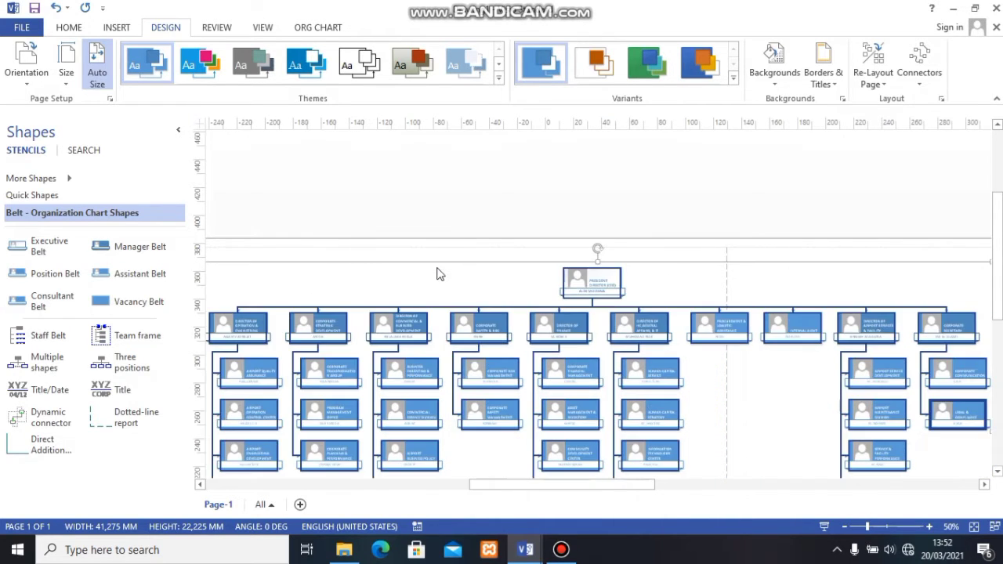
- Deselect the organization chart and check how its upper levels sit on the page
scroll(446, 285, down, 2)
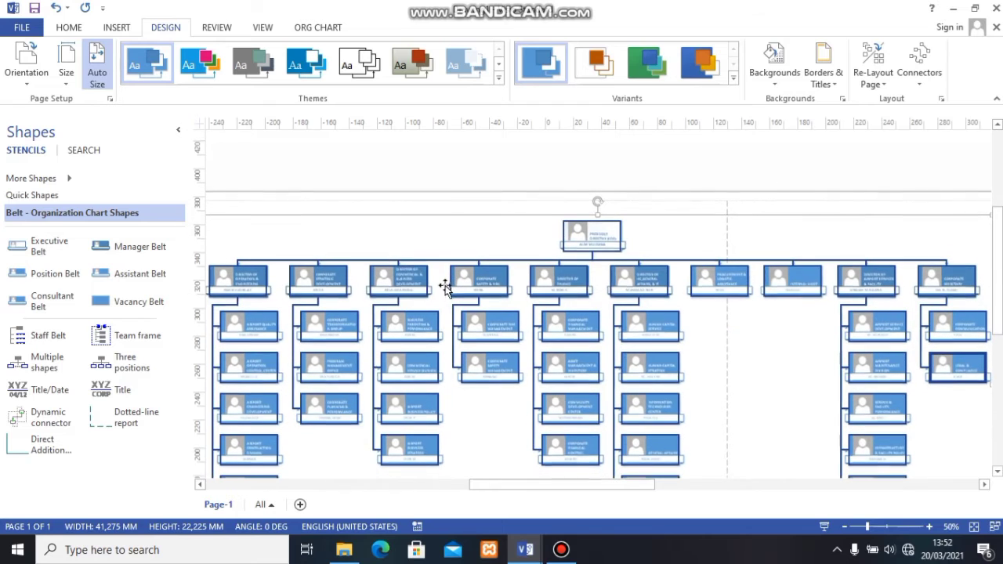
click(758, 366)
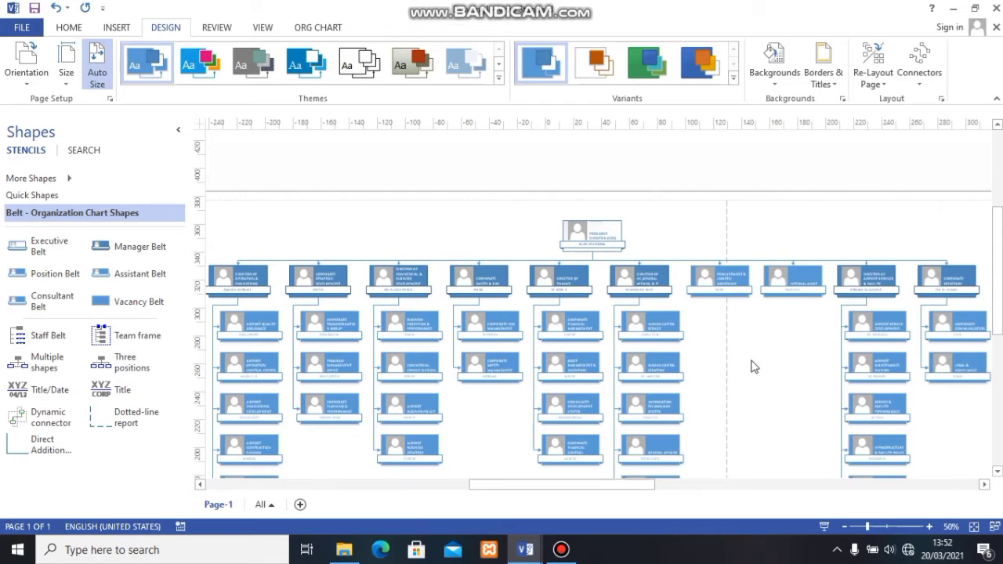
scroll(751, 361, down, 2)
scroll(750, 364, up, 4)
scroll(744, 367, down, 2)
scroll(652, 311, down, 2)
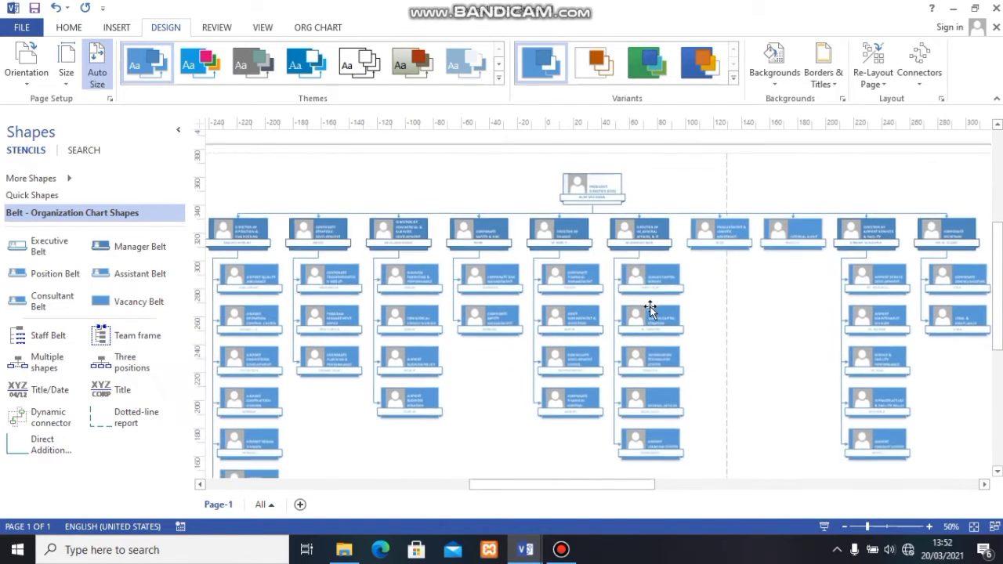
scroll(651, 310, up, 2)
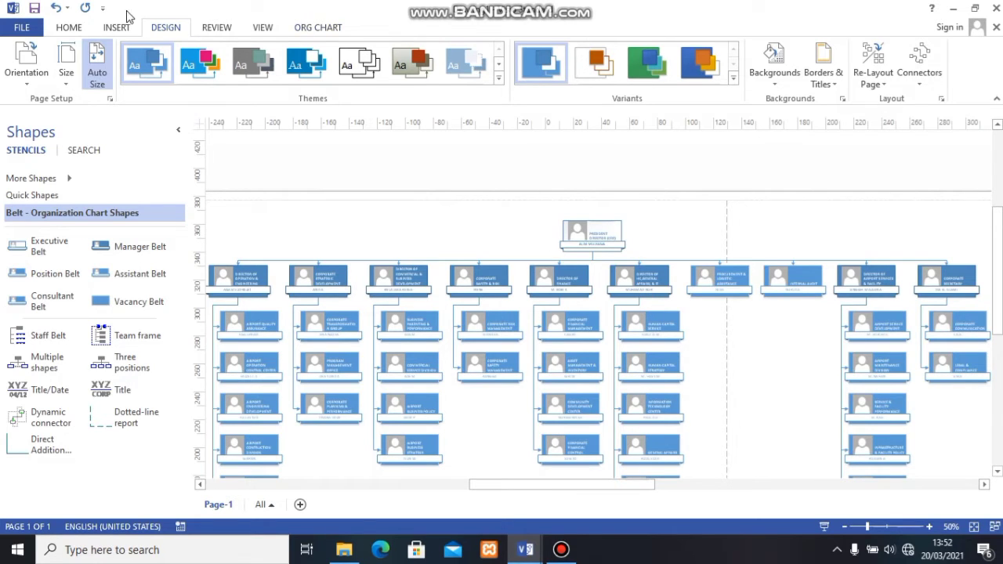
- Select the entire organization chart and delete the pictures inside its shapes
click(226, 30)
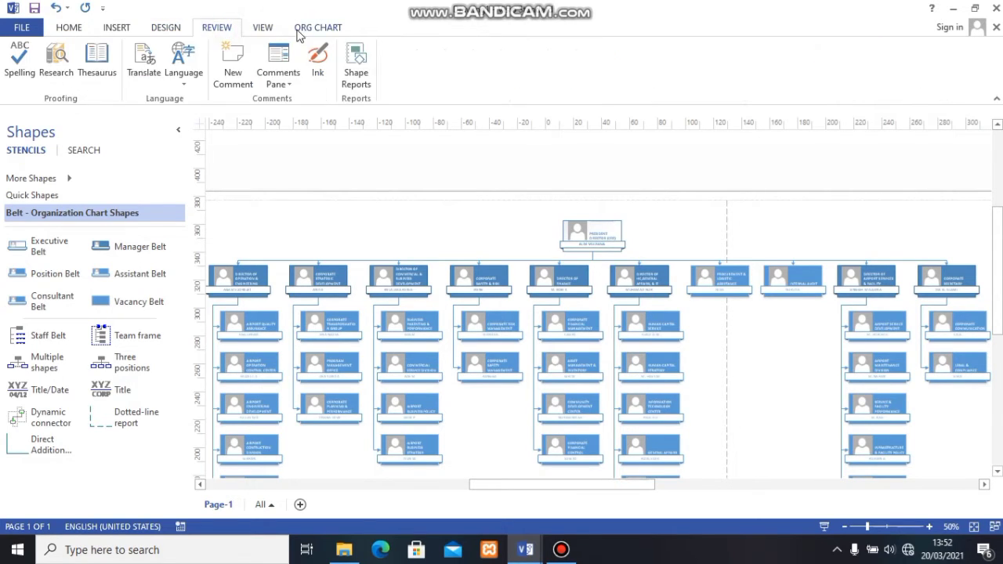
click(298, 31)
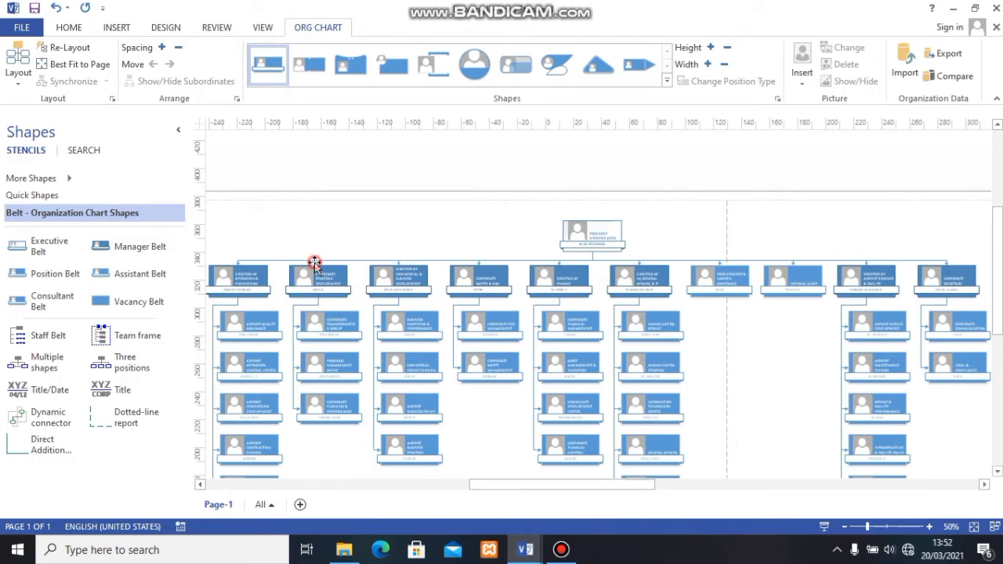
key(ctrl+a)
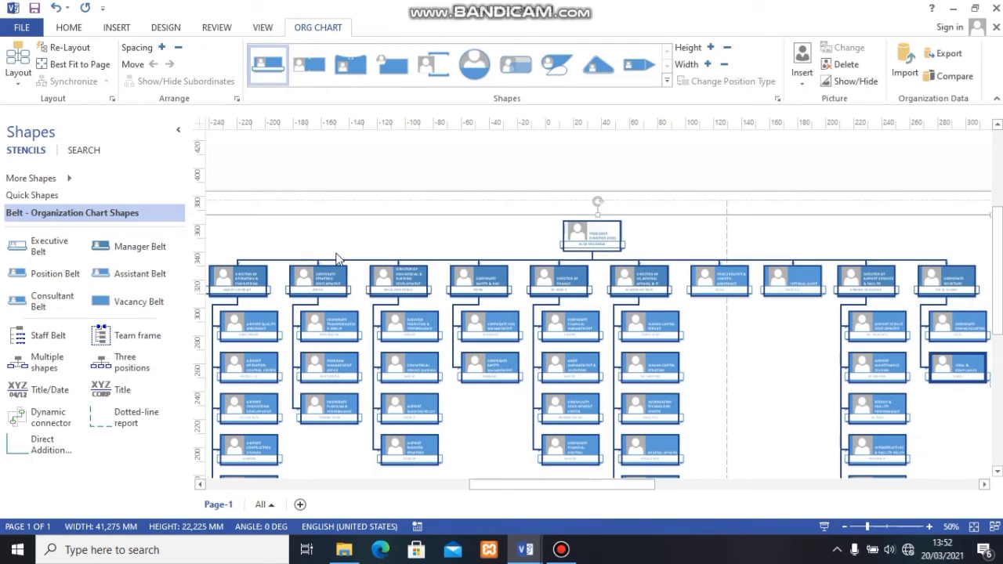
click(832, 67)
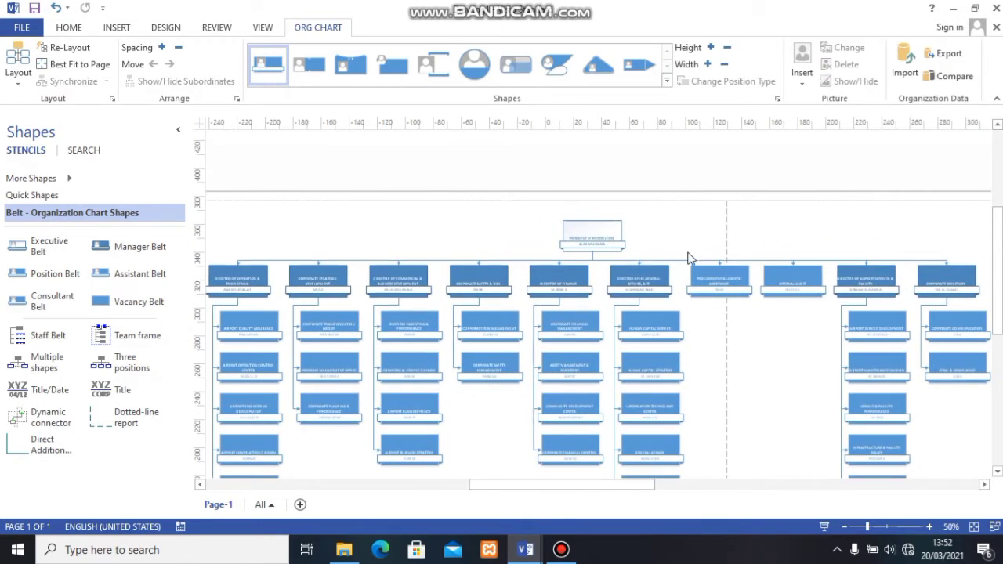
- Try the Shapetacular shape style on the organization chart, and switch it back to the Belt style
mouse_move(580, 485)
mouse_down()
mouse_move(526, 492)
mouse_move(572, 490)
mouse_up()
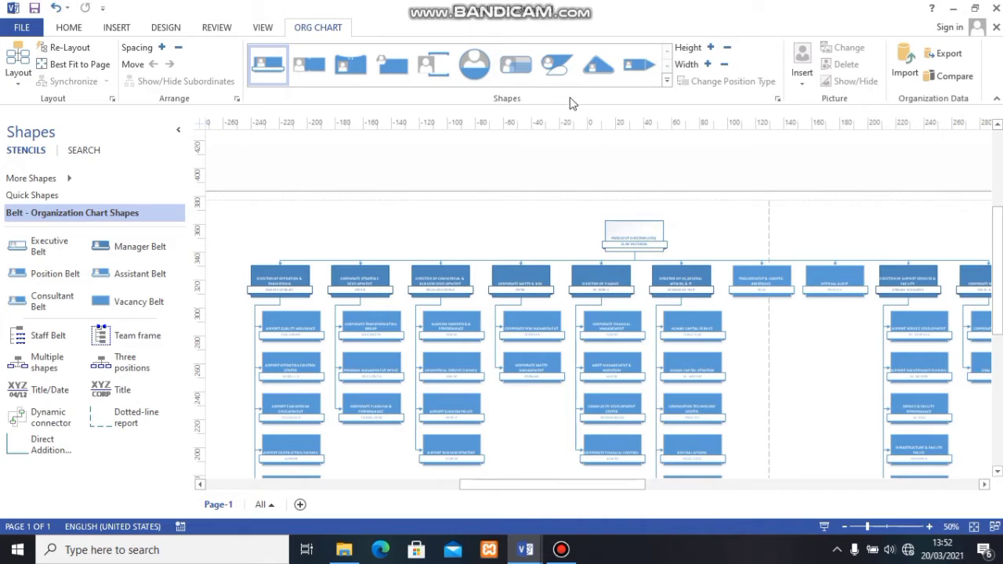
click(392, 67)
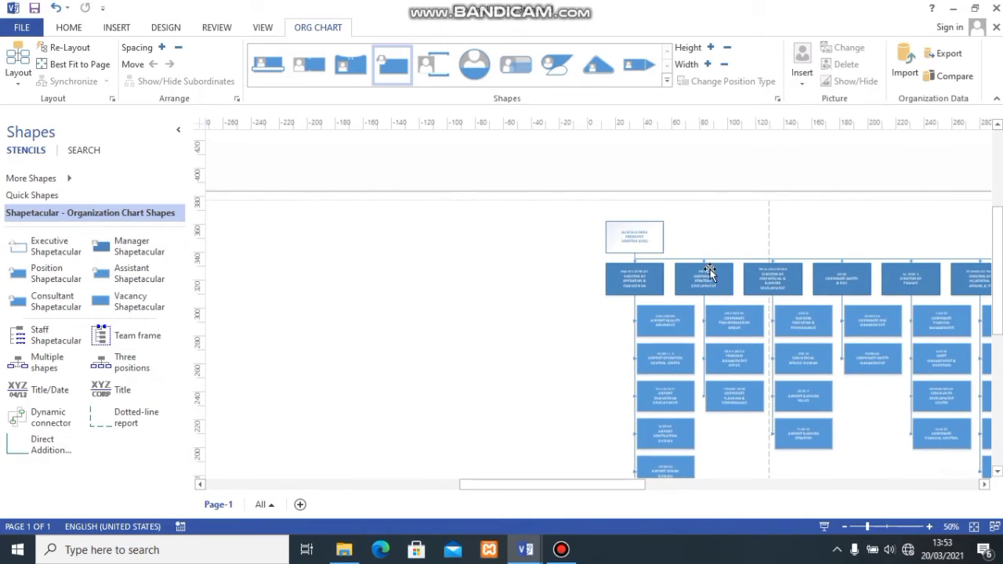
drag(707, 274, 439, 259)
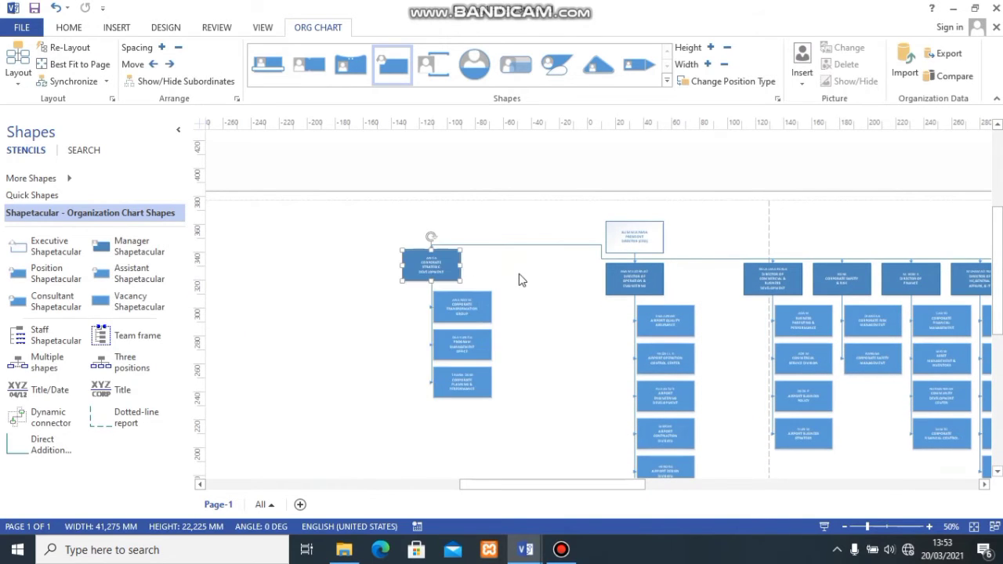
key(ctrl+z)
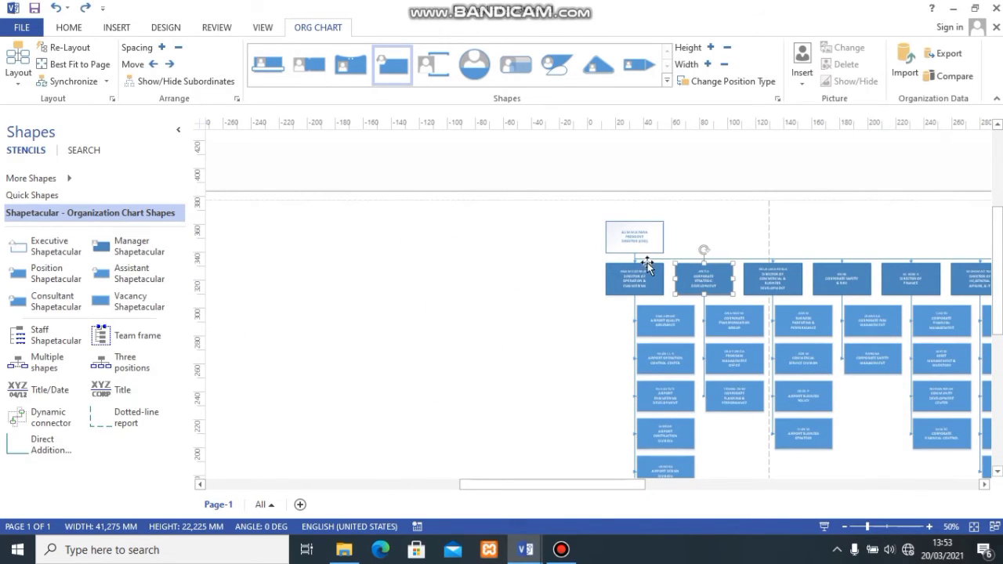
click(758, 235)
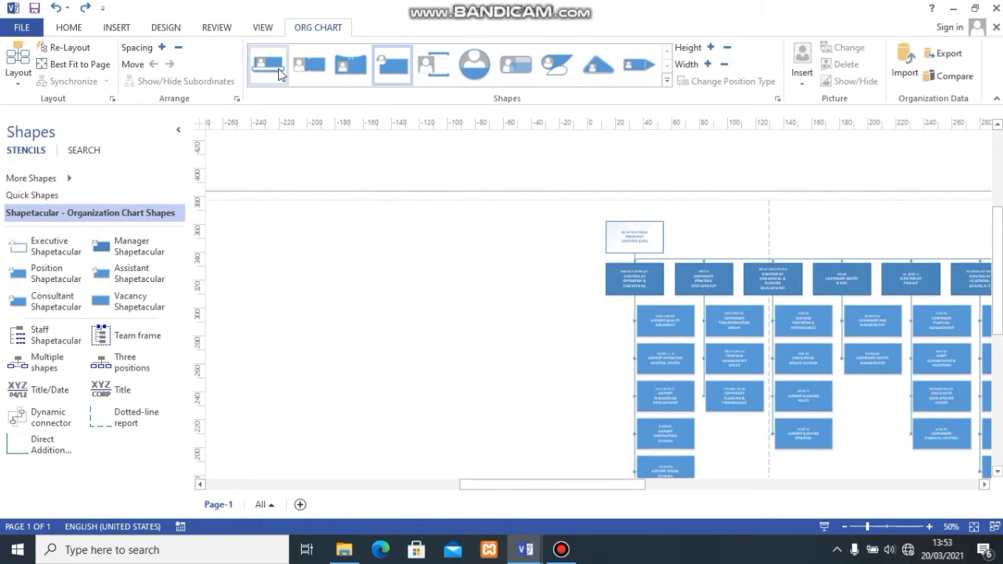
click(278, 67)
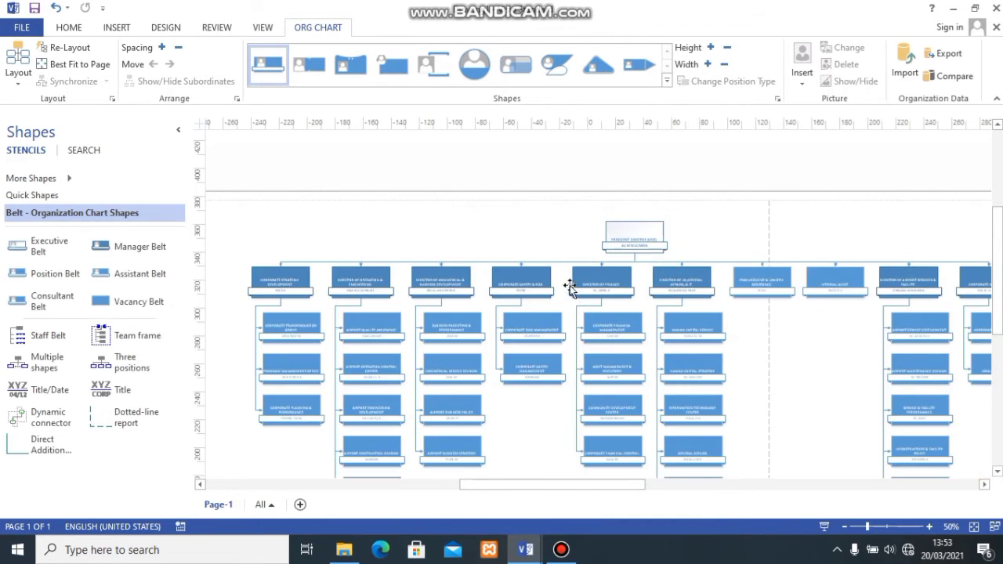
- Try the last Side by Side layout option on the organization chart
click(26, 84)
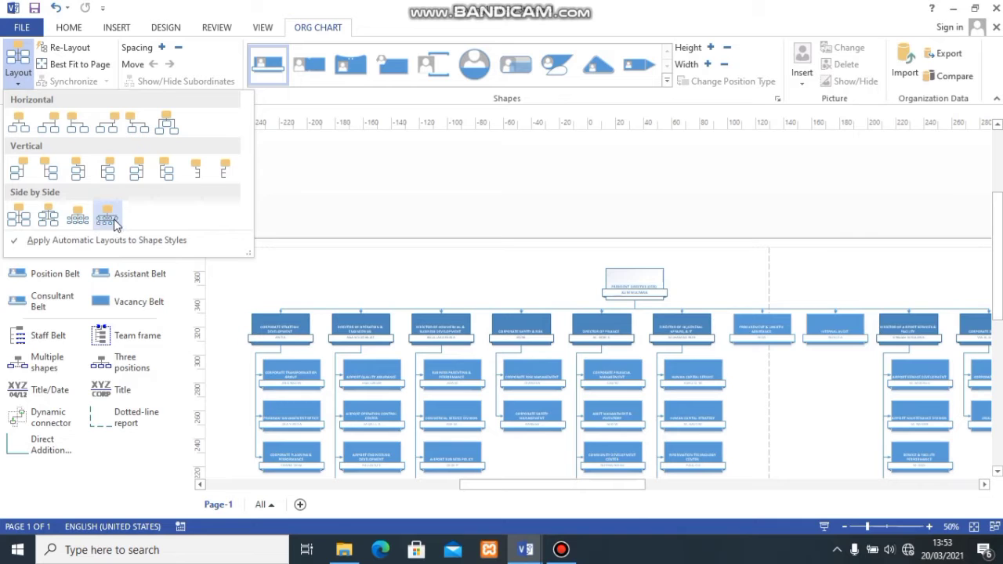
click(110, 218)
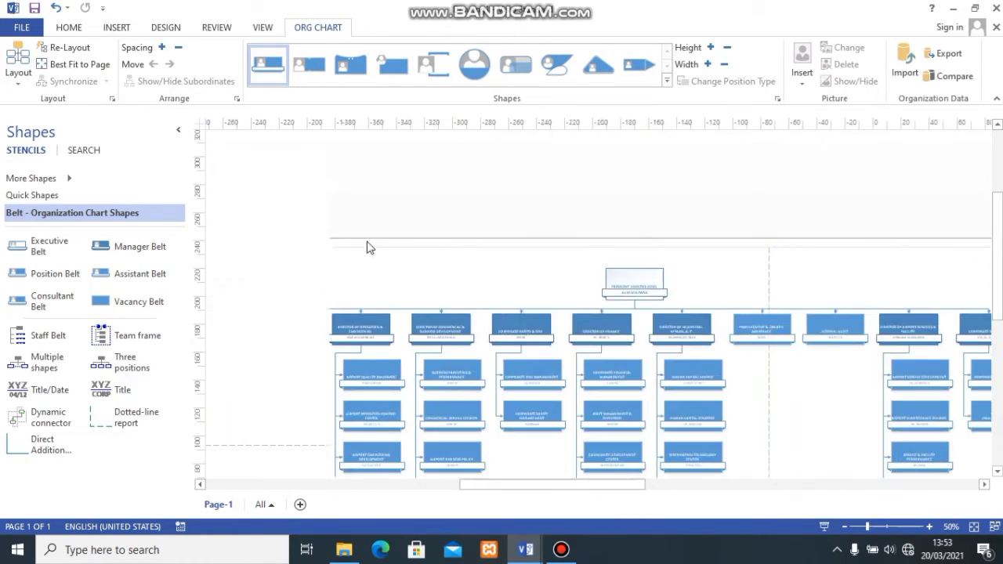
scroll(494, 283, down, 2)
scroll(501, 280, up, 2)
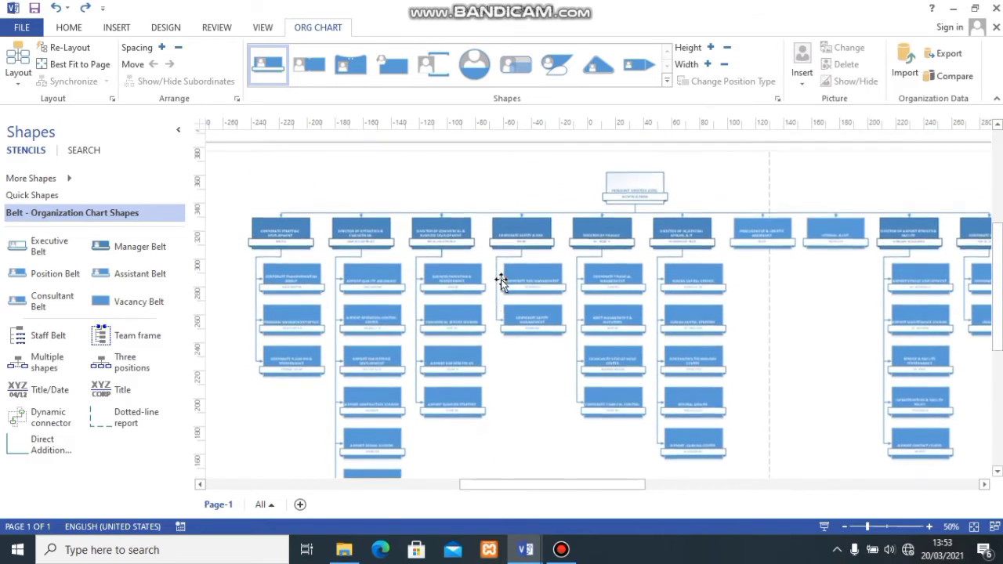
- Add a Position Belt shape directly below the Corporate Planning & Performance box in the Corporate Strategic Development branch
scroll(498, 268, down, 1)
scroll(495, 271, down, 2)
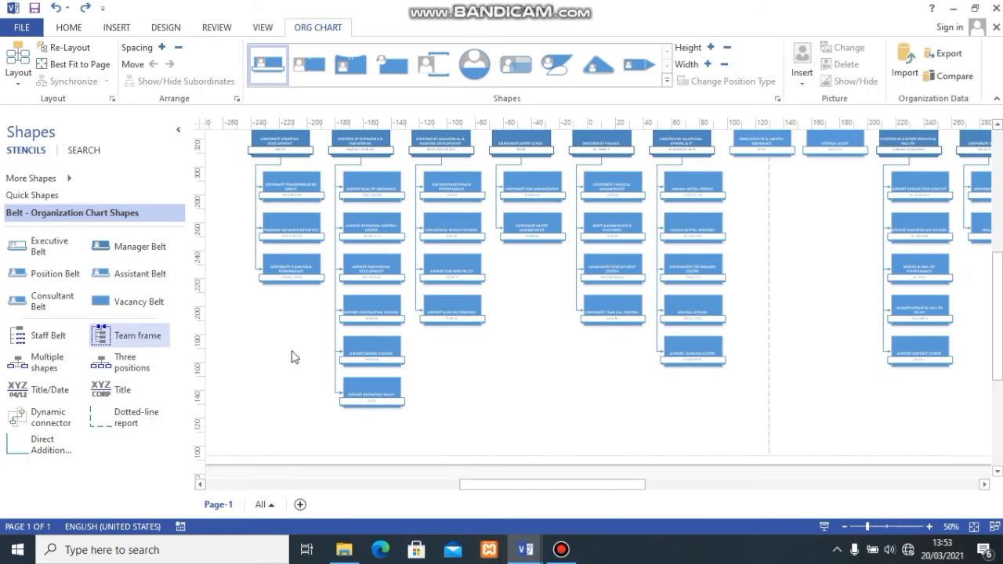
scroll(388, 357, down, 1)
click(386, 351)
ctrl+scroll(447, 352, up, 1)
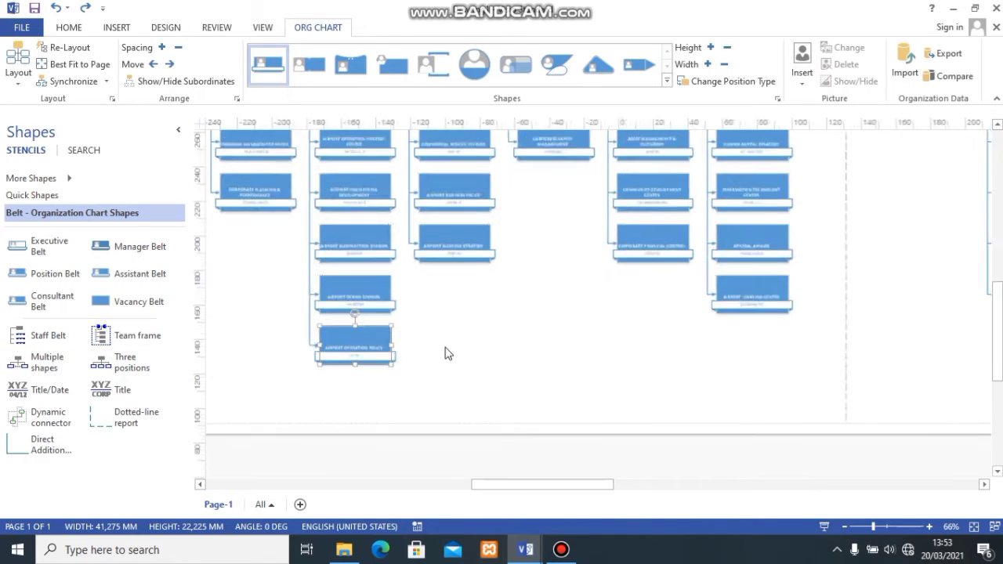
drag(615, 487, 571, 487)
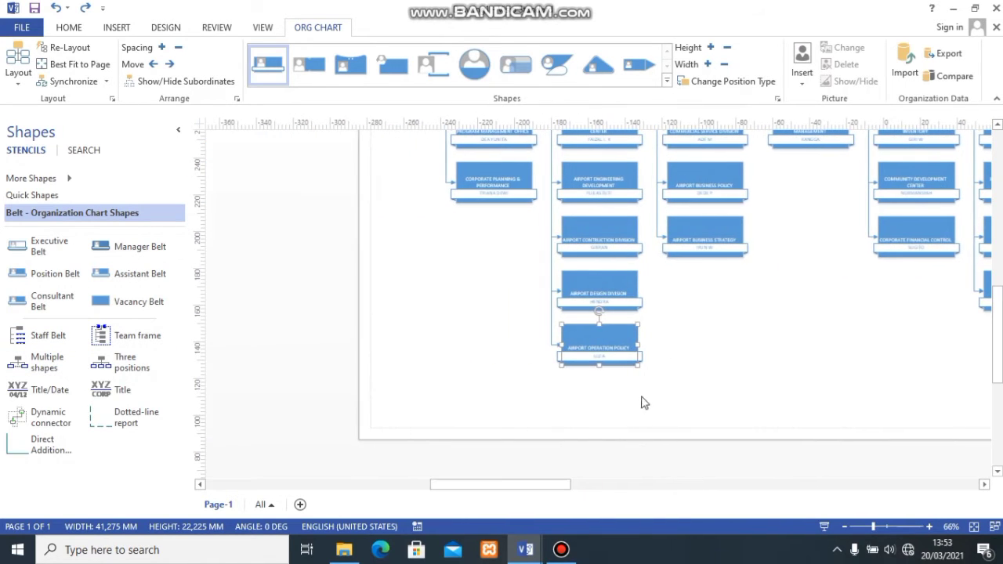
click(695, 337)
scroll(485, 227, up, 1)
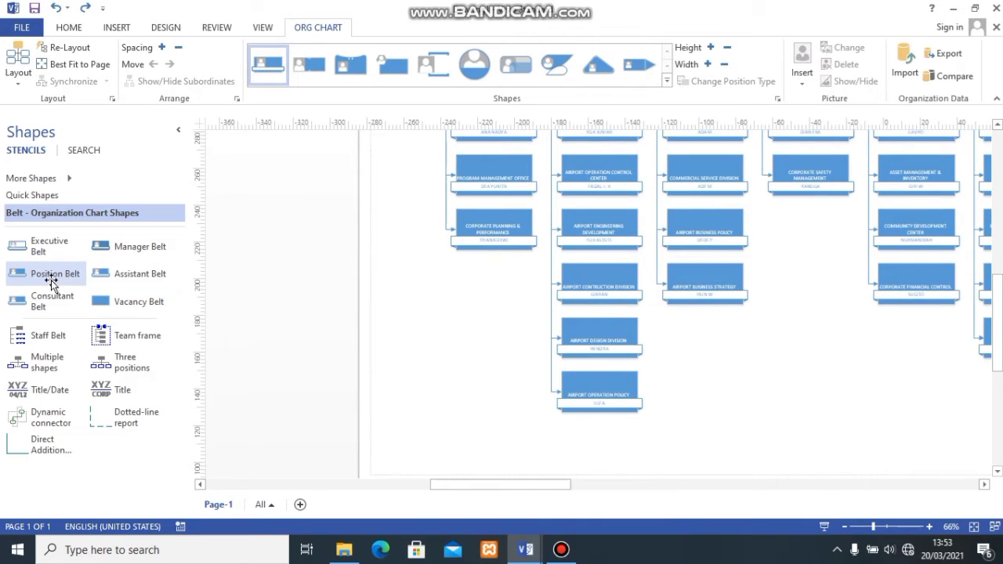
drag(50, 275, 506, 294)
click(459, 339)
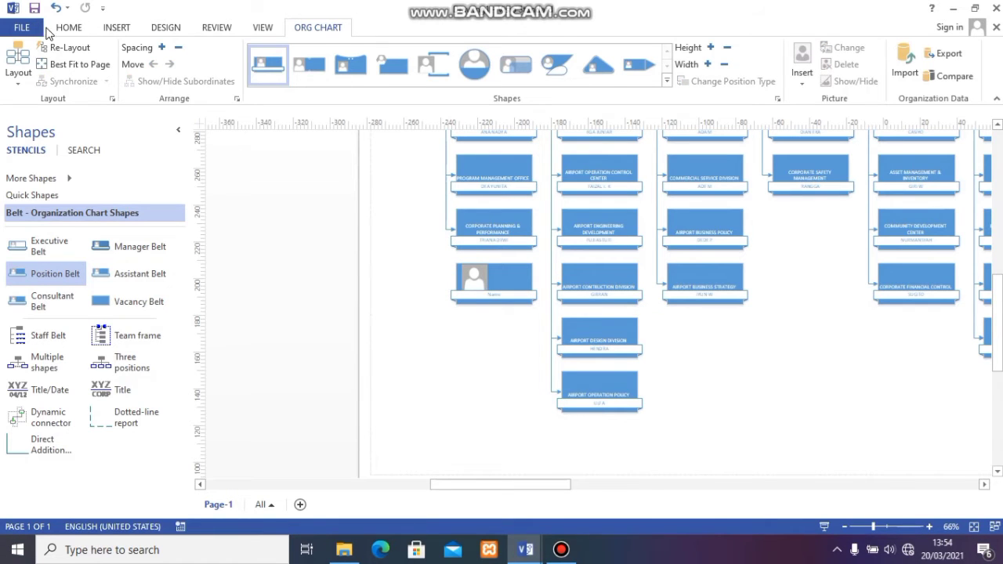
- Draw a connector from the Corporate Strategic Development branch line to the side of the new position box
click(69, 28)
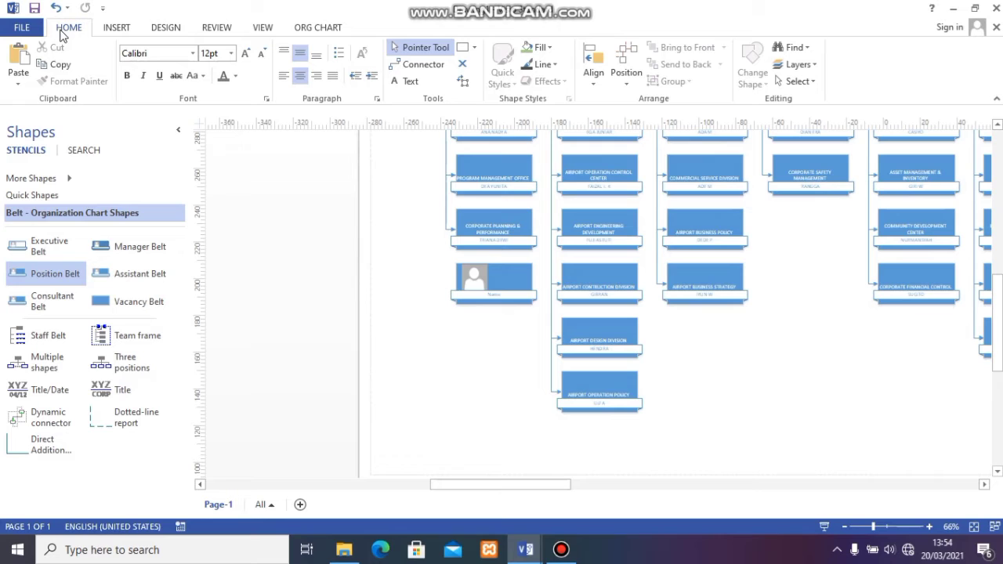
click(404, 66)
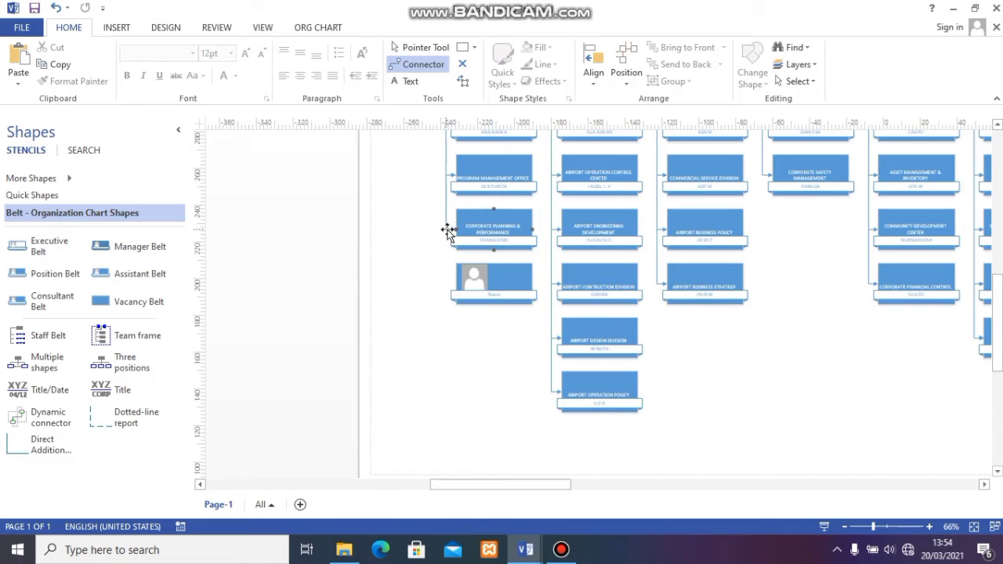
drag(454, 285, 456, 285)
click(594, 326)
click(481, 352)
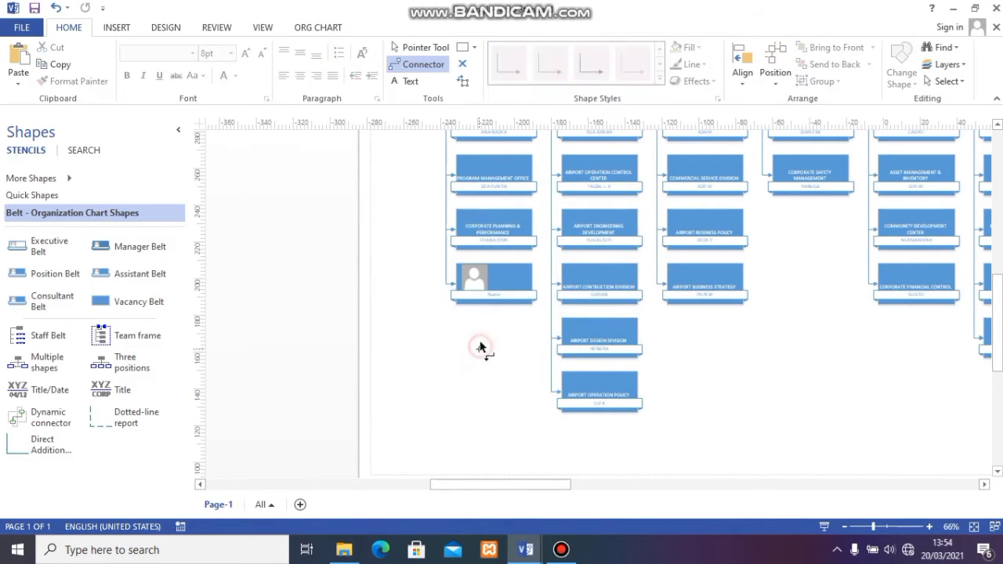
click(428, 263)
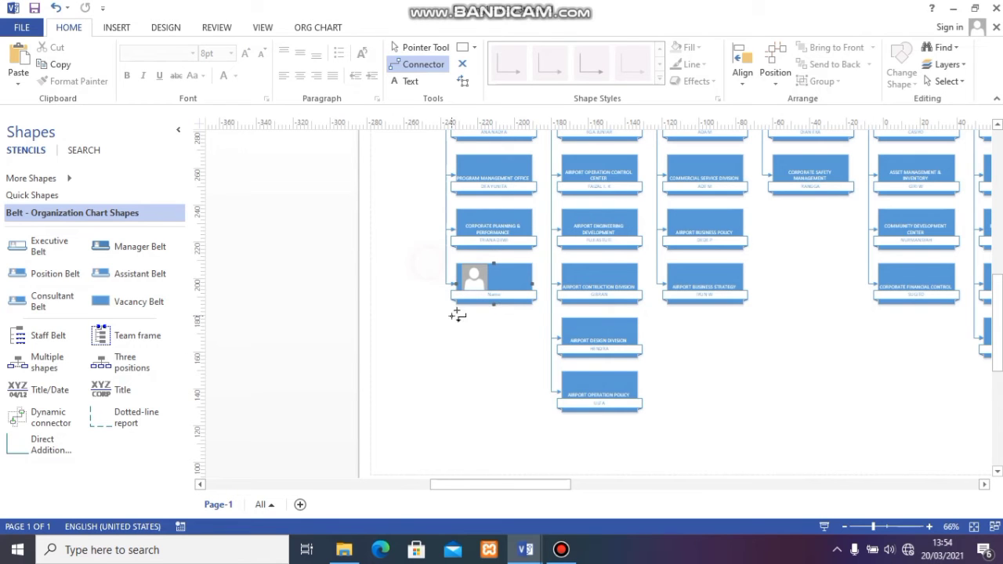
click(472, 358)
- Look over the director row and its branches across the organization chart
scroll(452, 315, up, 2)
scroll(450, 316, down, 2)
scroll(548, 290, up, 6)
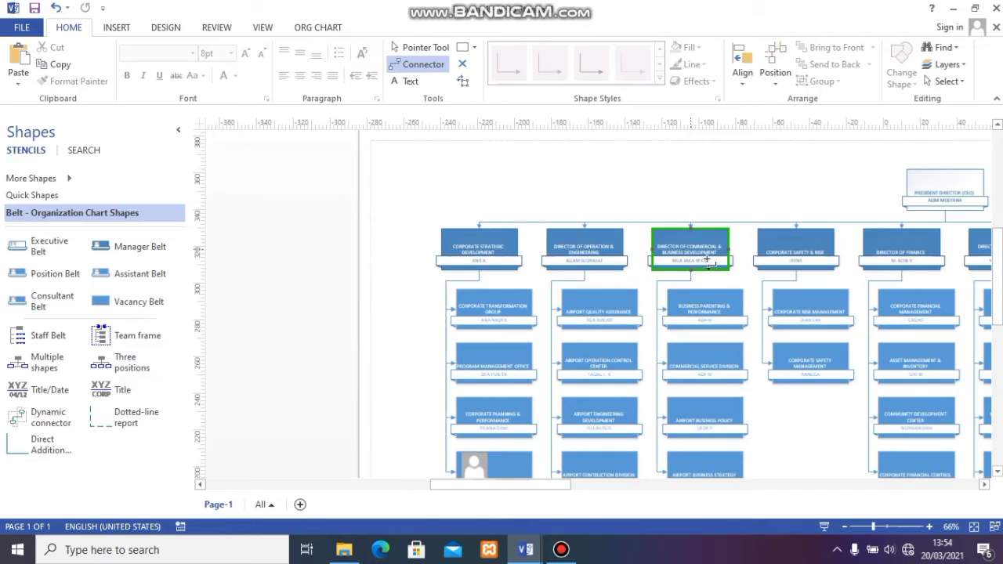
scroll(701, 267, down, 1)
scroll(702, 269, up, 2)
mouse_move(529, 484)
mouse_down()
mouse_move(590, 481)
mouse_move(544, 490)
mouse_up()
- Select the whole organization chart and set its lines' End Arrow type to 00: None
click(400, 292)
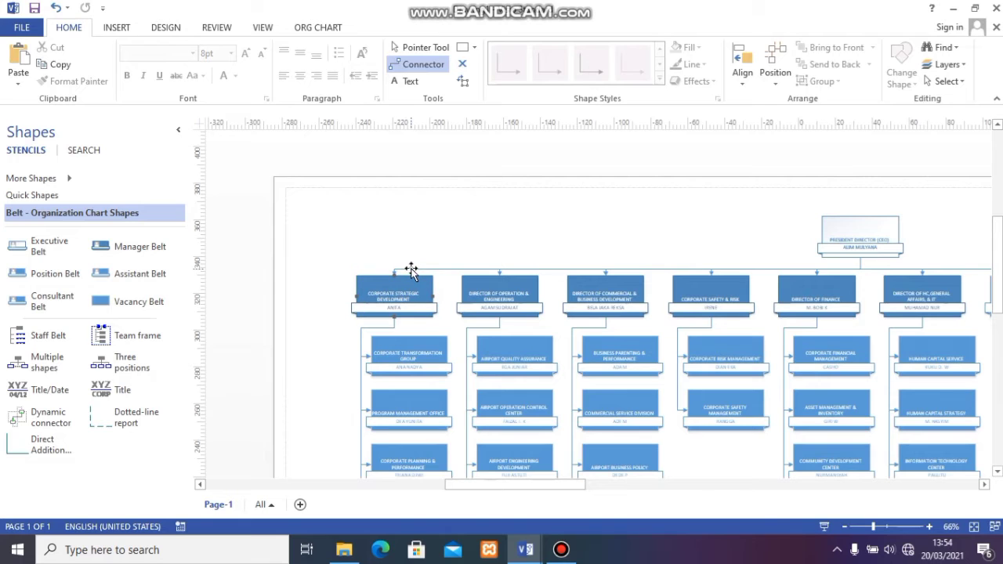
click(410, 270)
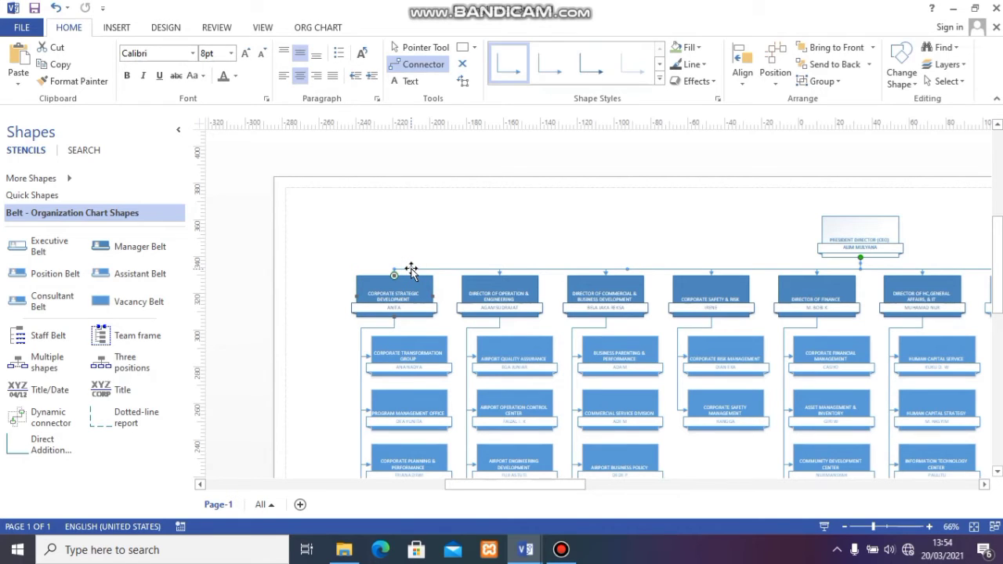
click(411, 270)
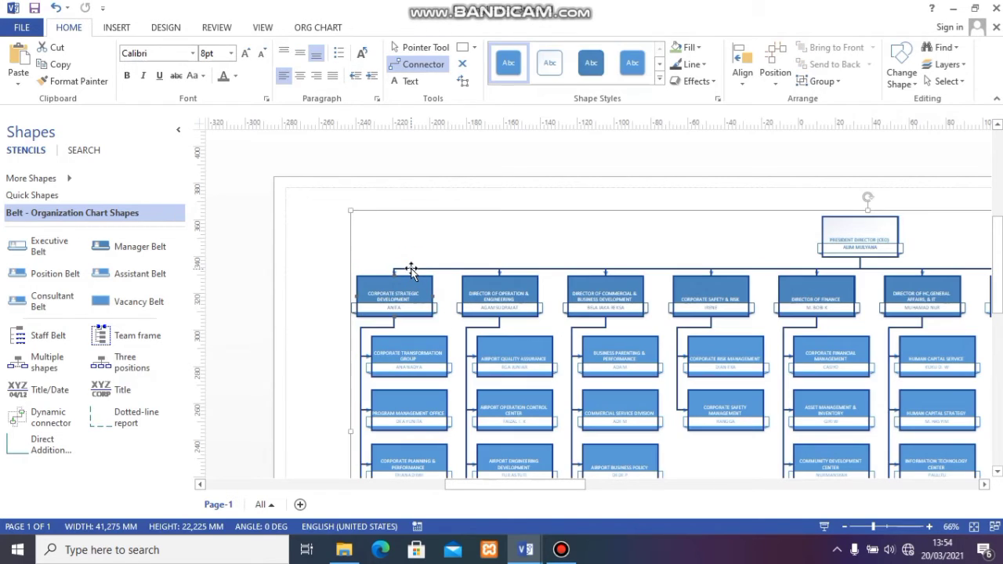
right_click(410, 270)
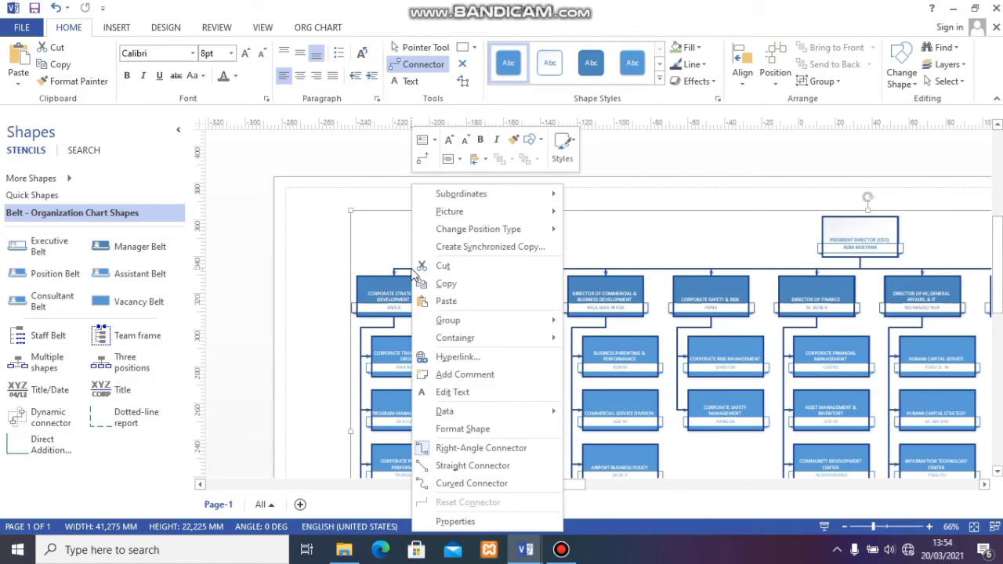
click(478, 429)
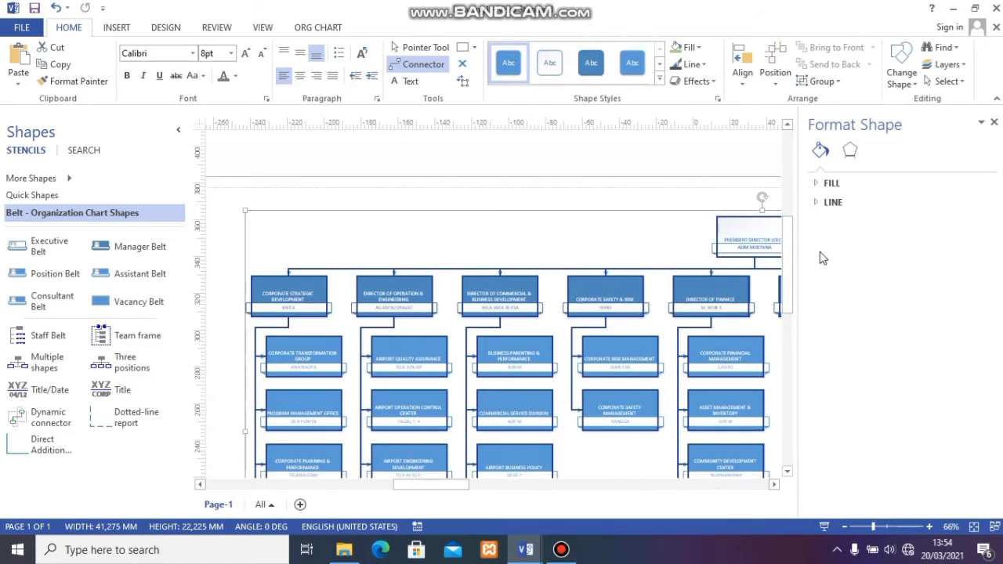
click(827, 203)
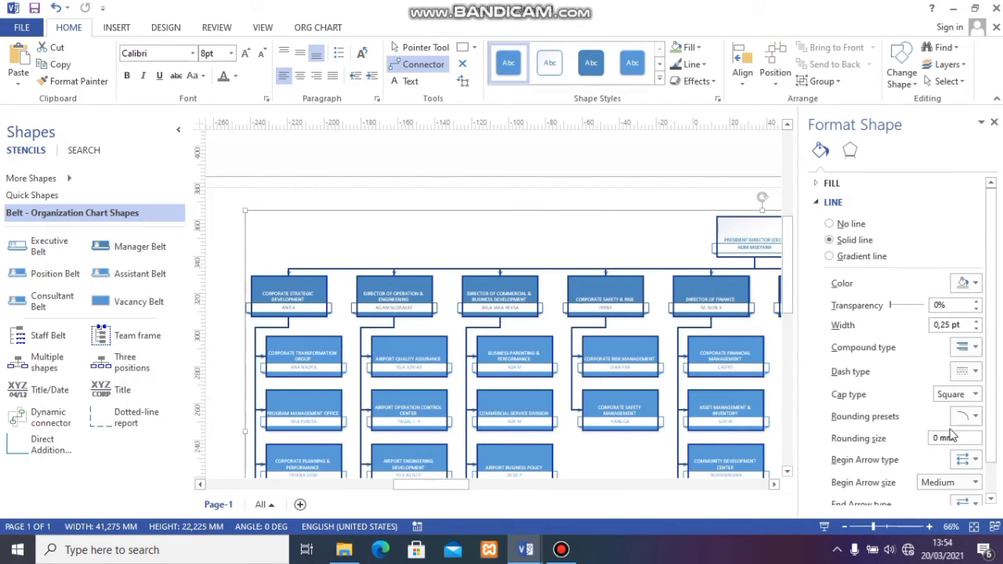
scroll(952, 435, down, 1)
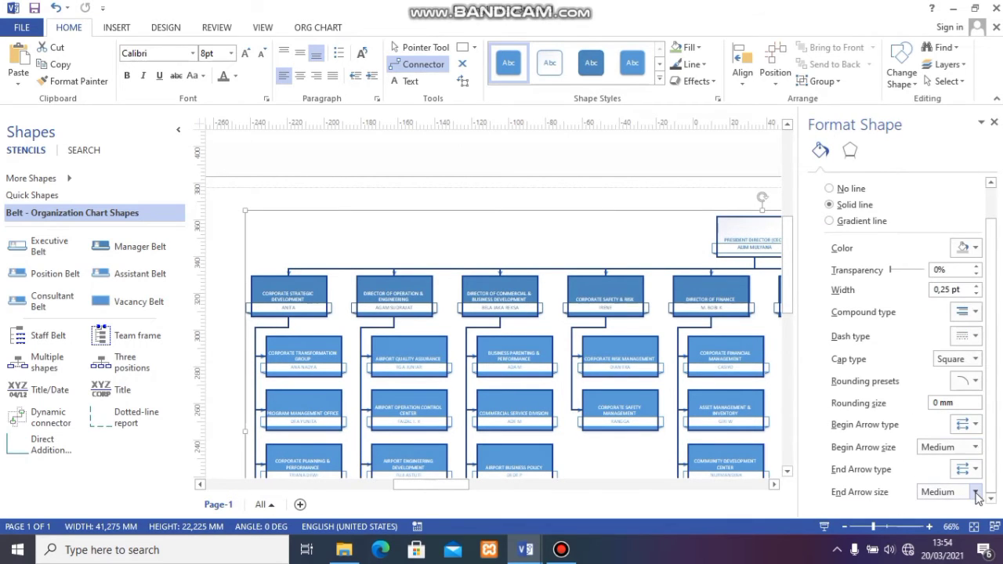
click(972, 470)
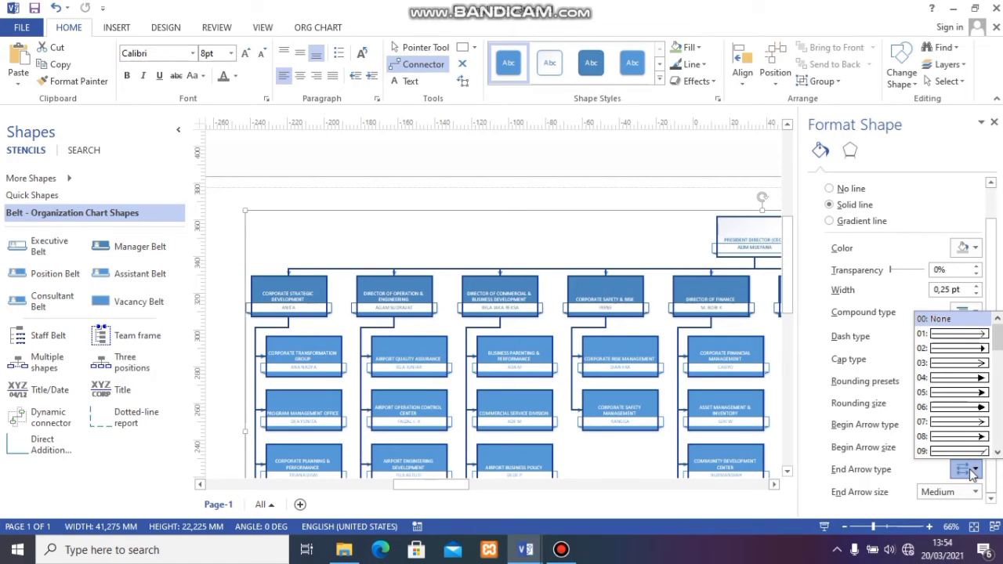
click(953, 320)
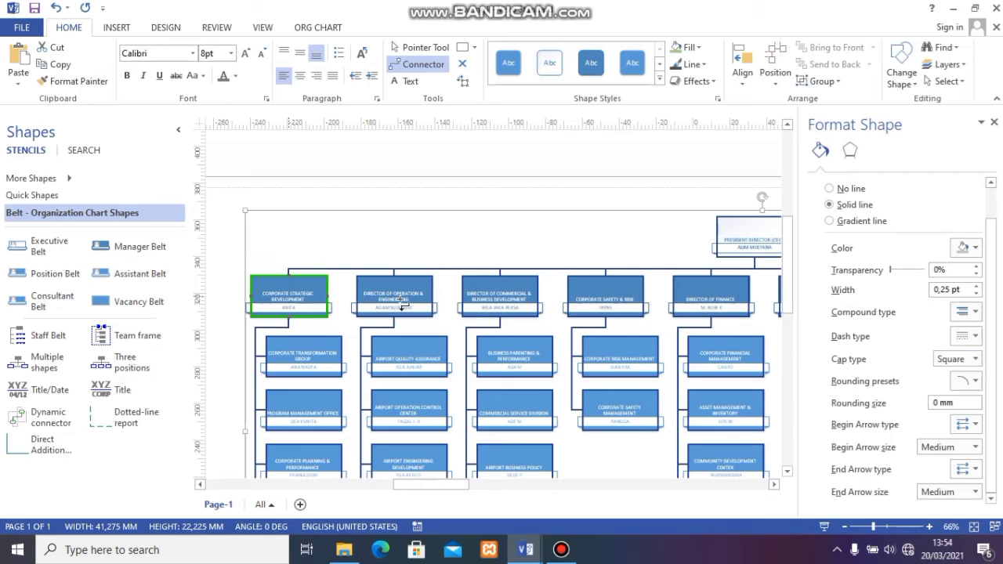
- Try Dash type 02 on all lines of the selected organization chart and undo the change
scroll(398, 305, down, 3)
scroll(395, 304, up, 5)
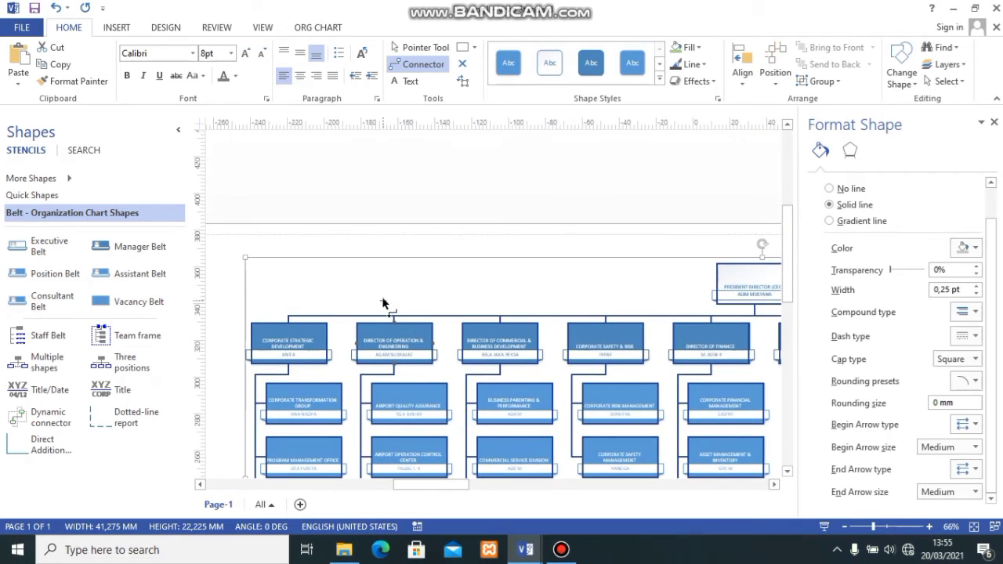
scroll(385, 300, down, 1)
scroll(389, 304, down, 1)
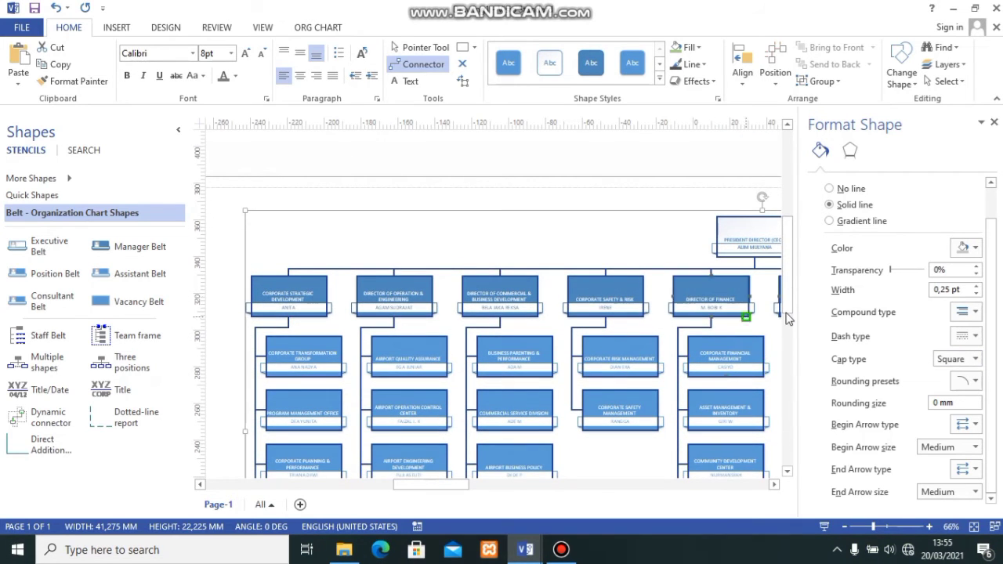
click(975, 336)
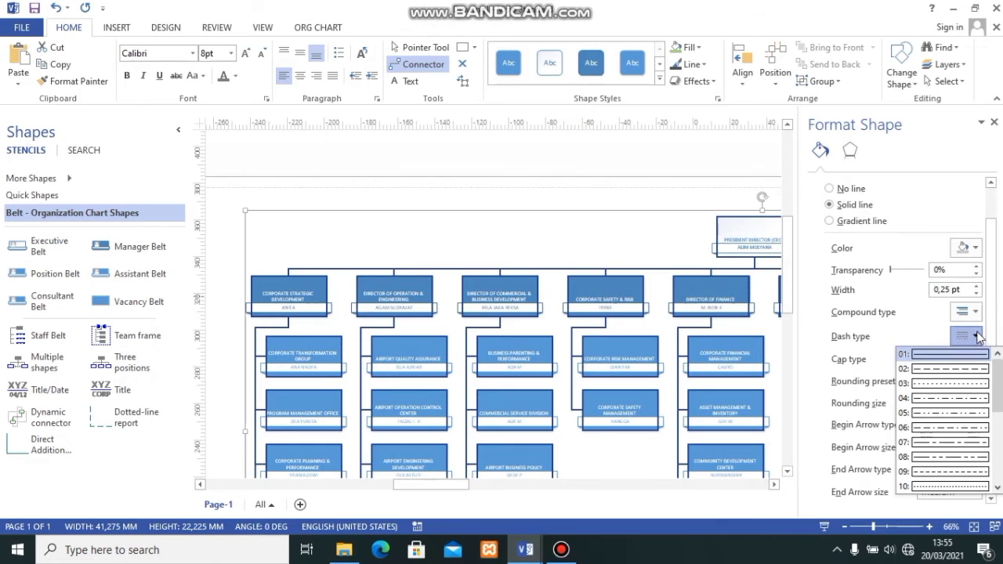
click(950, 369)
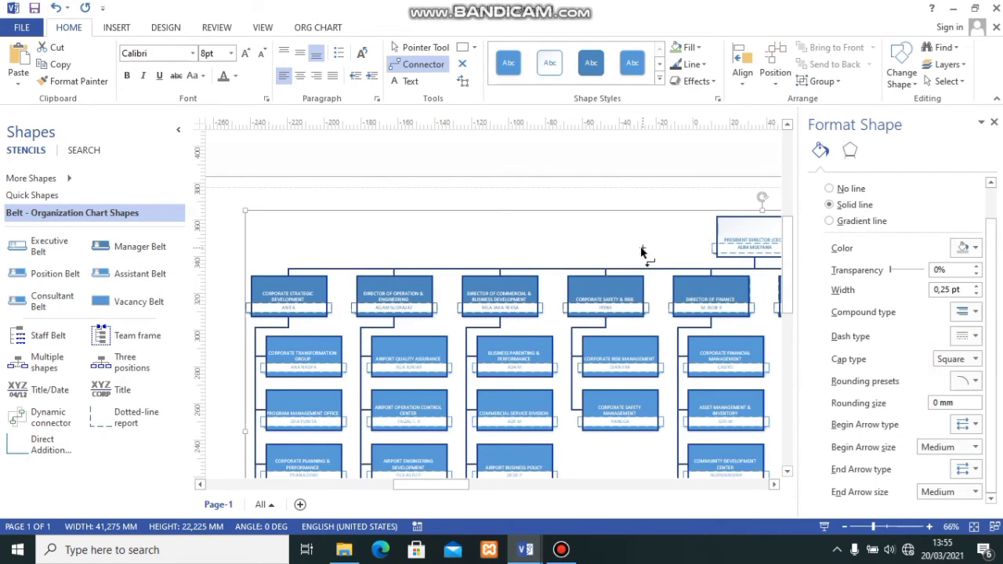
click(637, 259)
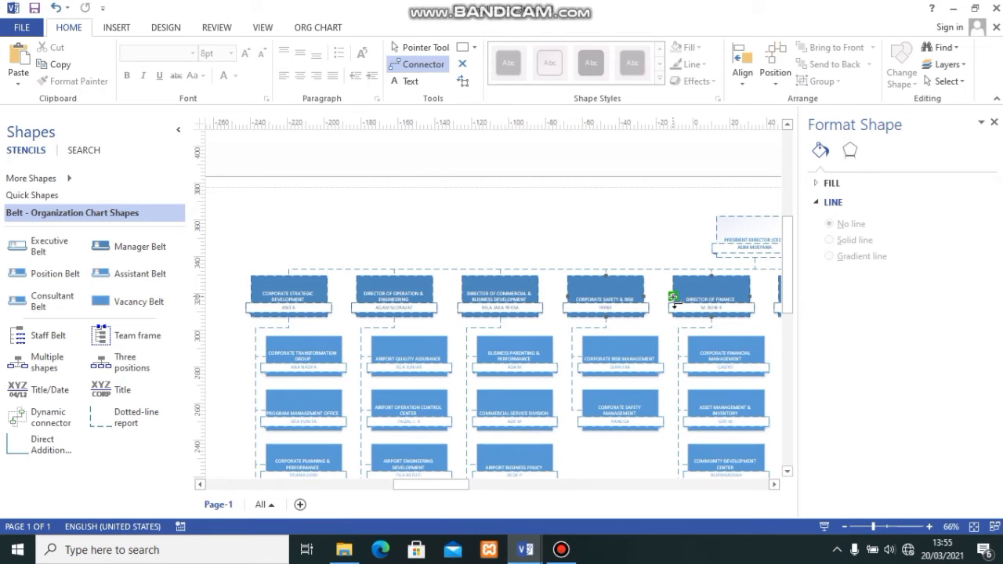
scroll(674, 302, down, 4)
scroll(674, 302, up, 3)
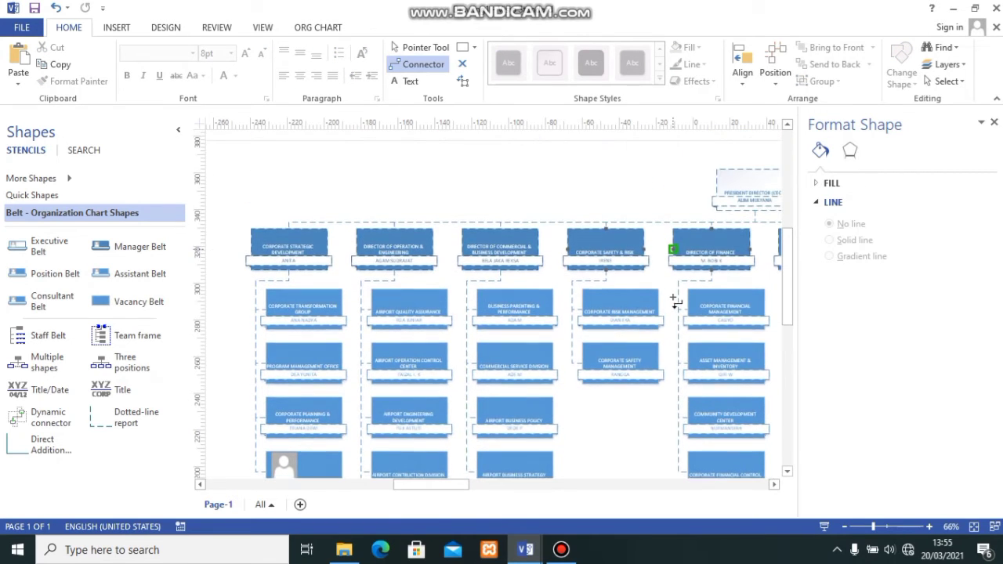
scroll(663, 235, up, 2)
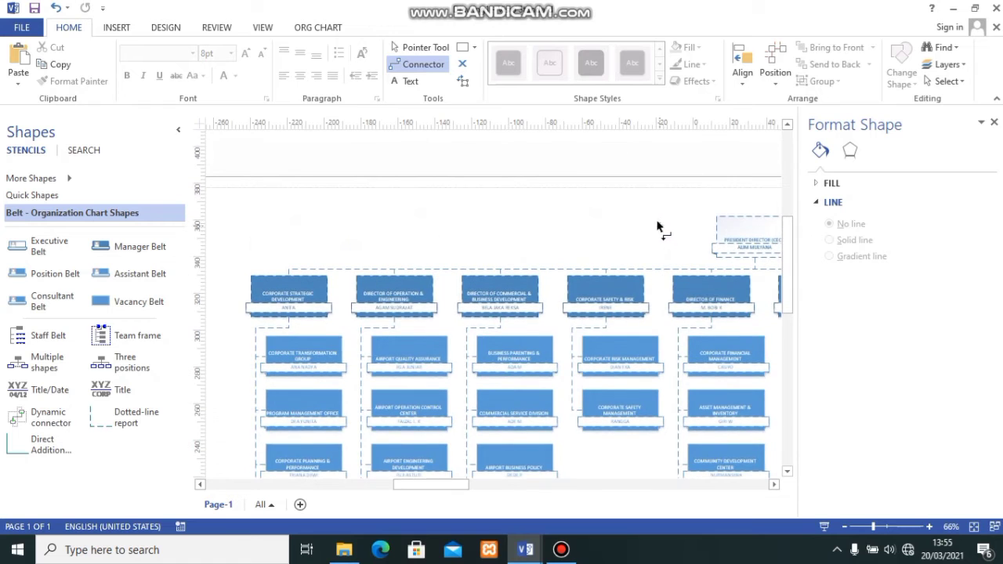
key(ctrl+z)
click(600, 233)
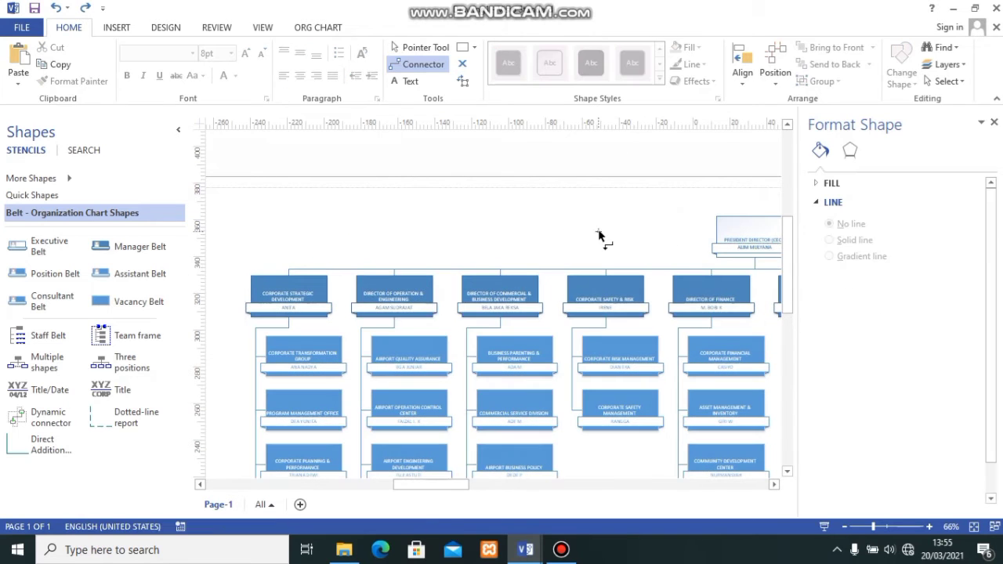
- Move the Airport Design Division and Airport Operation Policy boxes below Corporate Safety Management, and close the shape formatting pane
scroll(596, 249, down, 10)
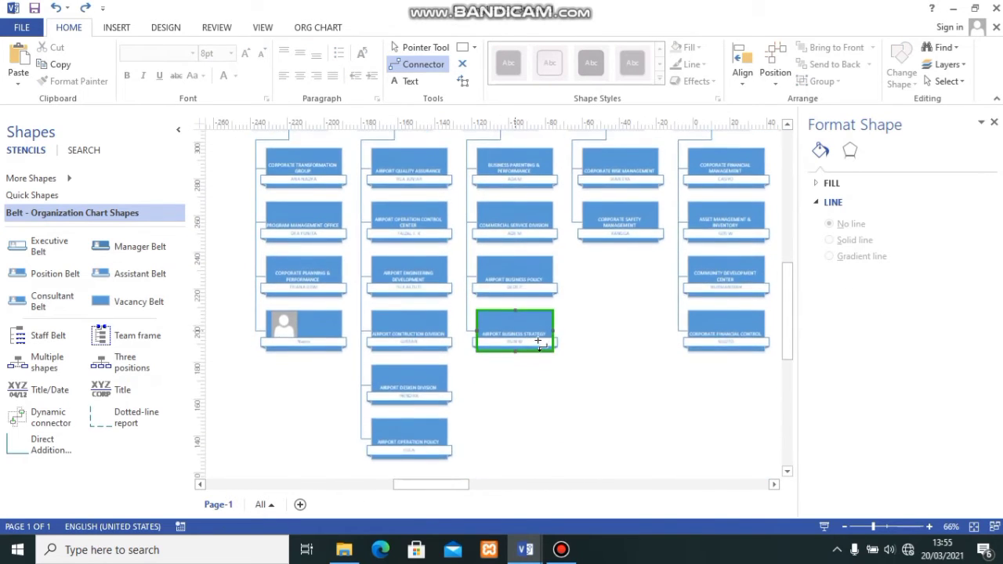
scroll(543, 339, up, 4)
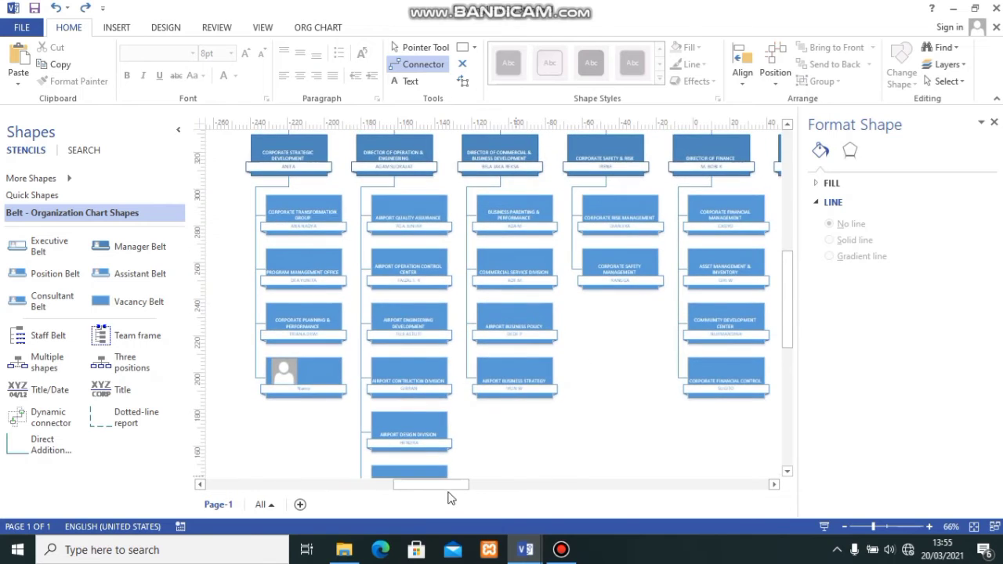
scroll(485, 381, down, 3)
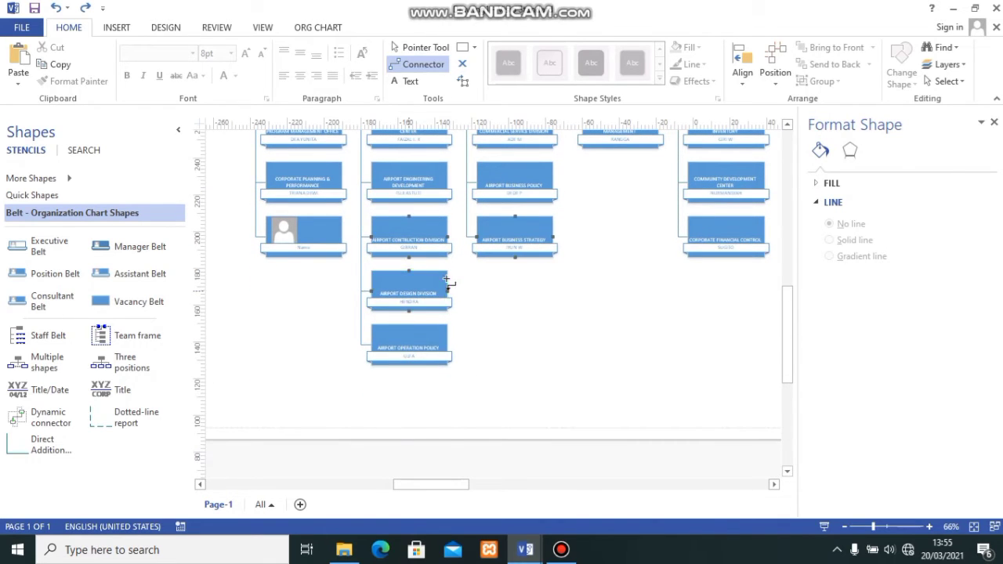
key(ctrl+1)
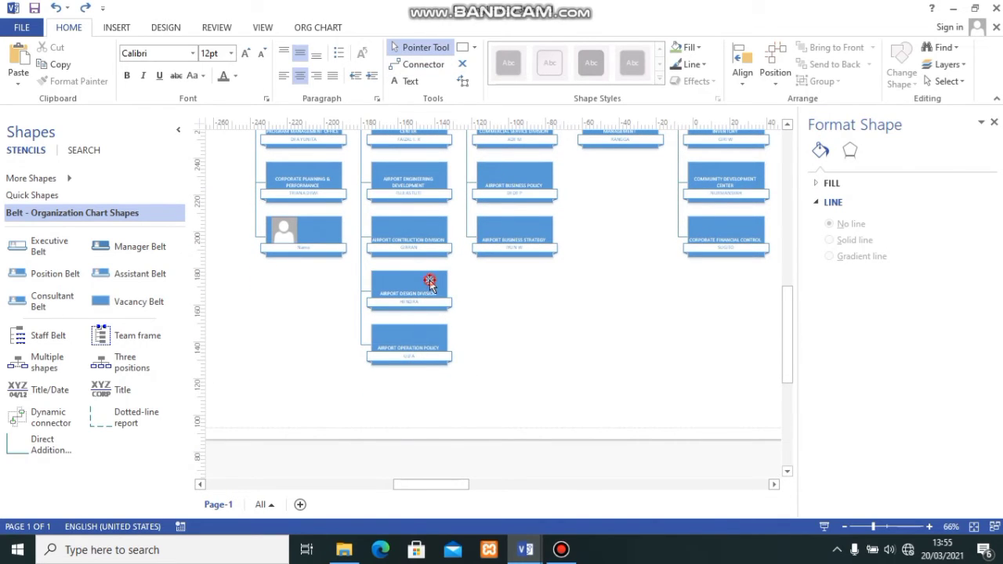
click(431, 285)
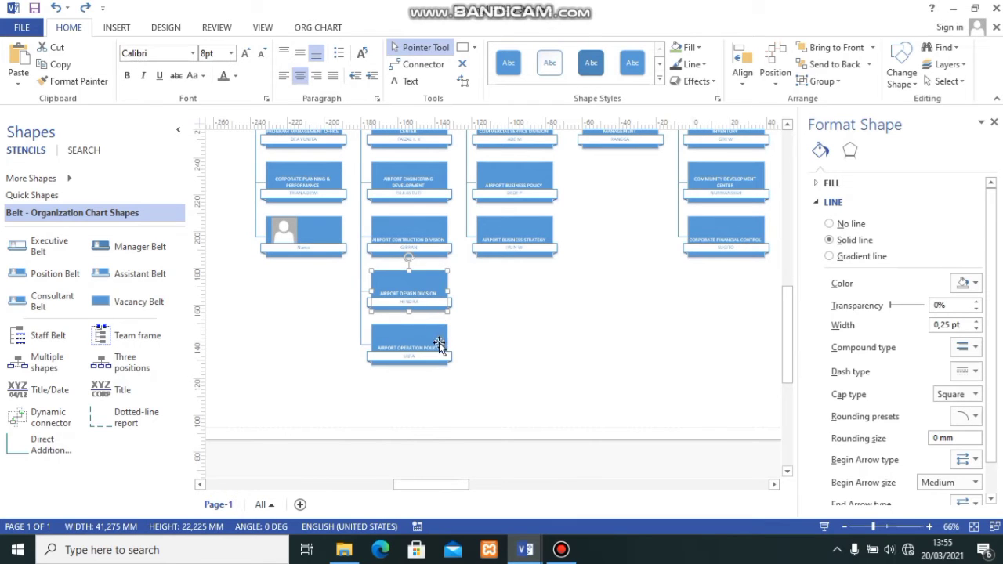
drag(424, 280, 634, 172)
drag(428, 346, 634, 233)
scroll(567, 316, up, 2)
scroll(567, 317, up, 1)
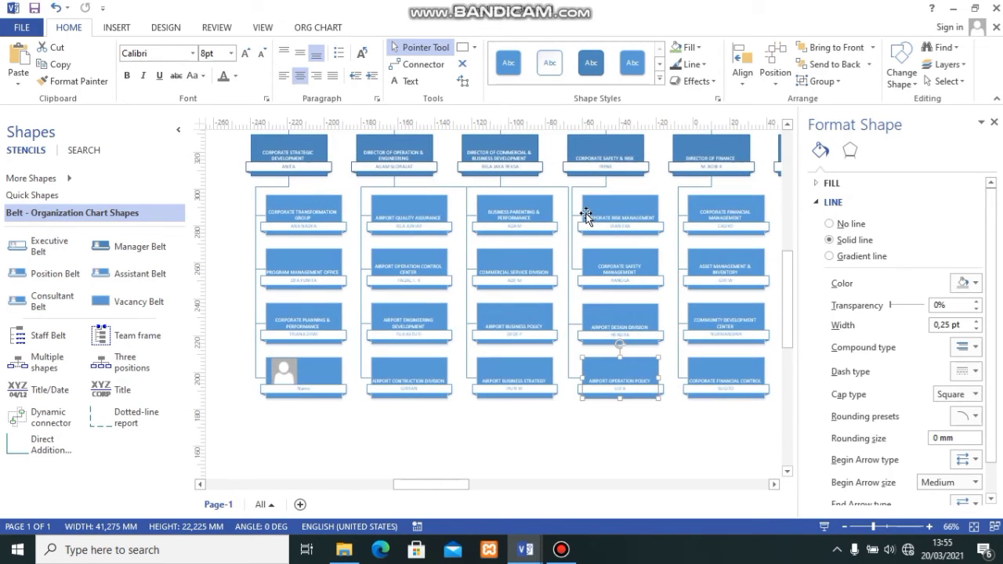
scroll(582, 214, up, 1)
scroll(582, 215, up, 1)
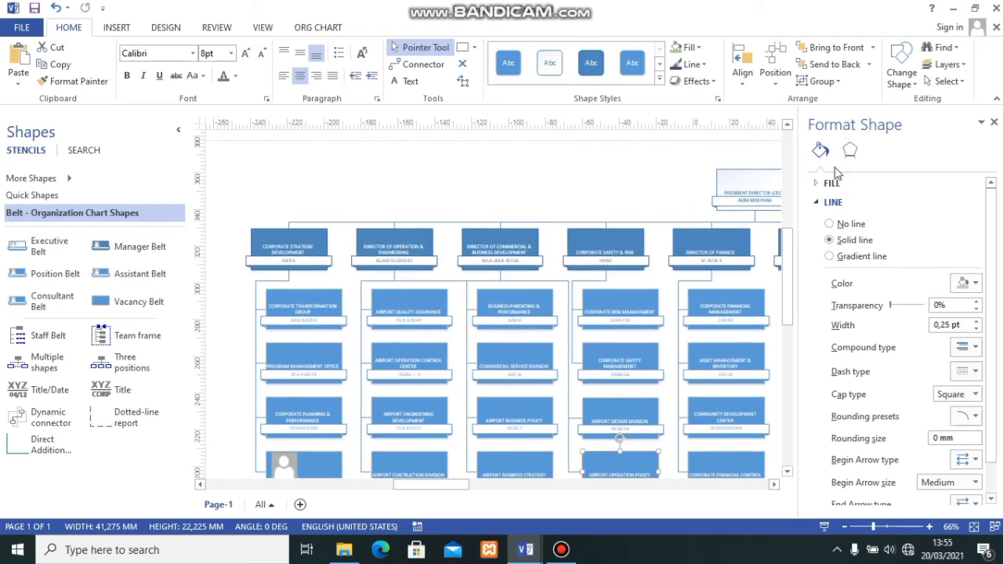
click(994, 122)
- Try a dark orange theme colour as the fill of the President Director (CEO) box and undo it
scroll(616, 269, down, 2)
click(542, 480)
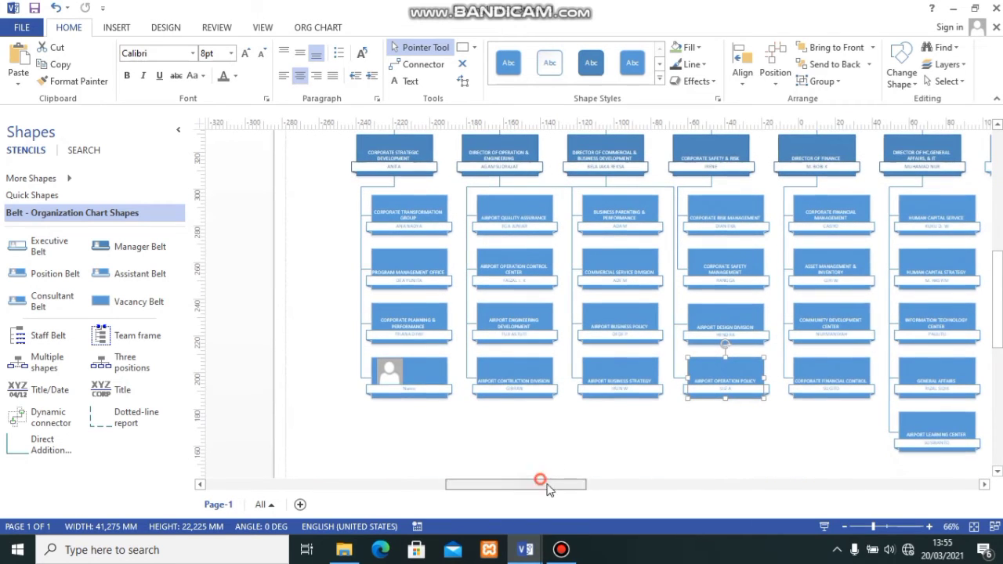
mouse_move(548, 489)
mouse_down()
mouse_move(645, 496)
mouse_move(555, 502)
mouse_up()
scroll(667, 432, up, 4)
click(628, 487)
scroll(551, 407, down, 2)
scroll(558, 402, up, 1)
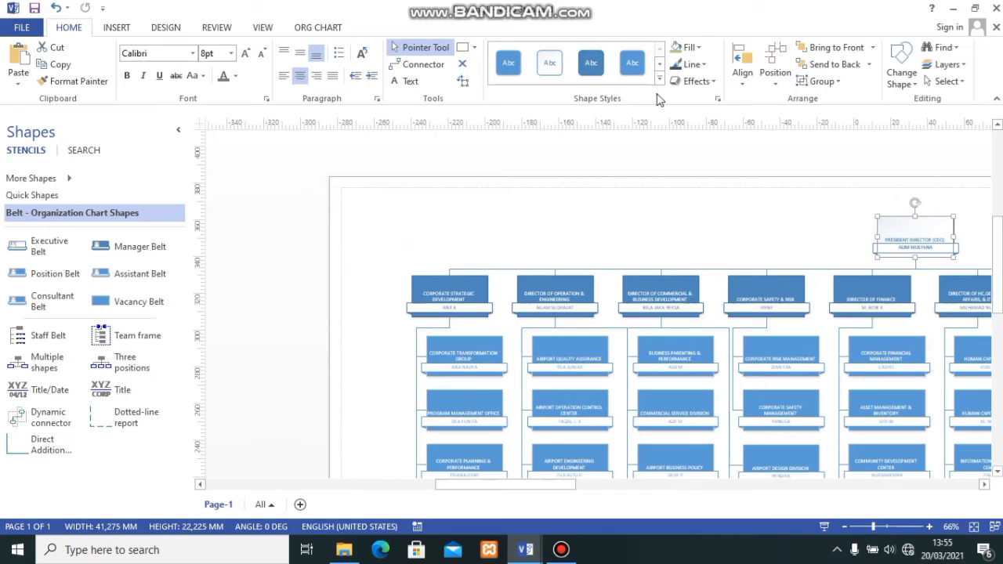
click(702, 48)
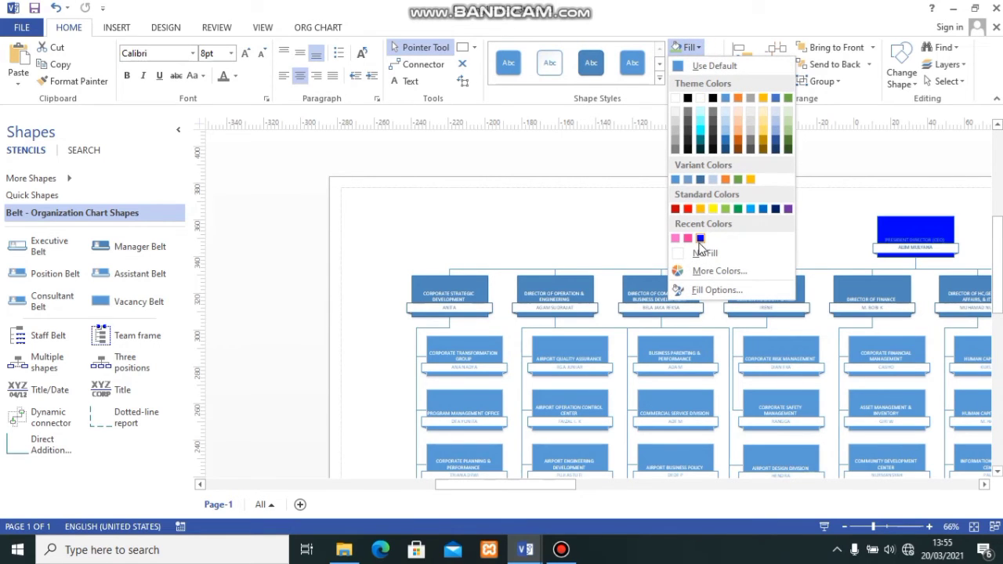
click(738, 139)
click(853, 240)
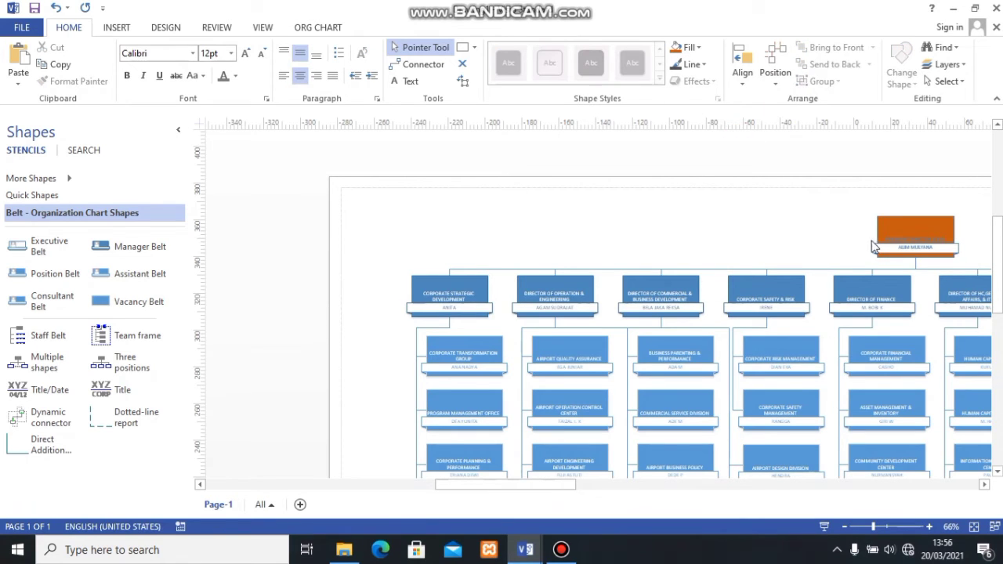
key(ctrl+z)
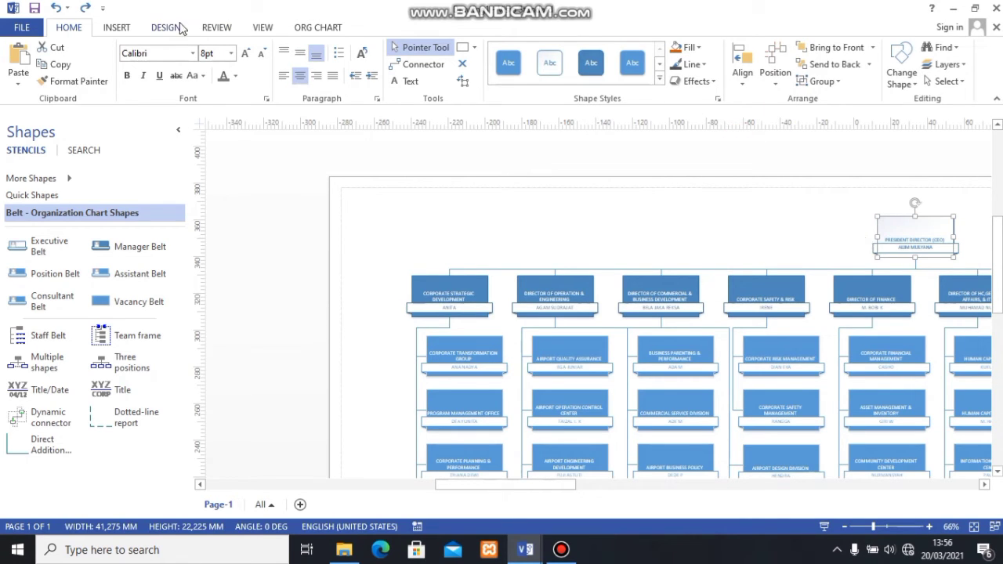
- Apply the dark navy and purple theme from the Modern group to the organization chart
click(165, 28)
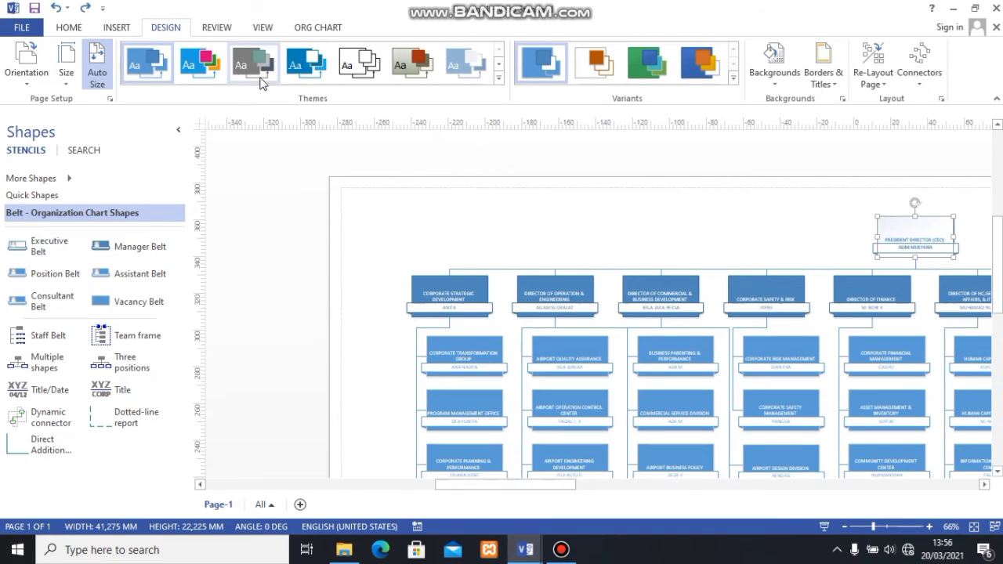
click(499, 78)
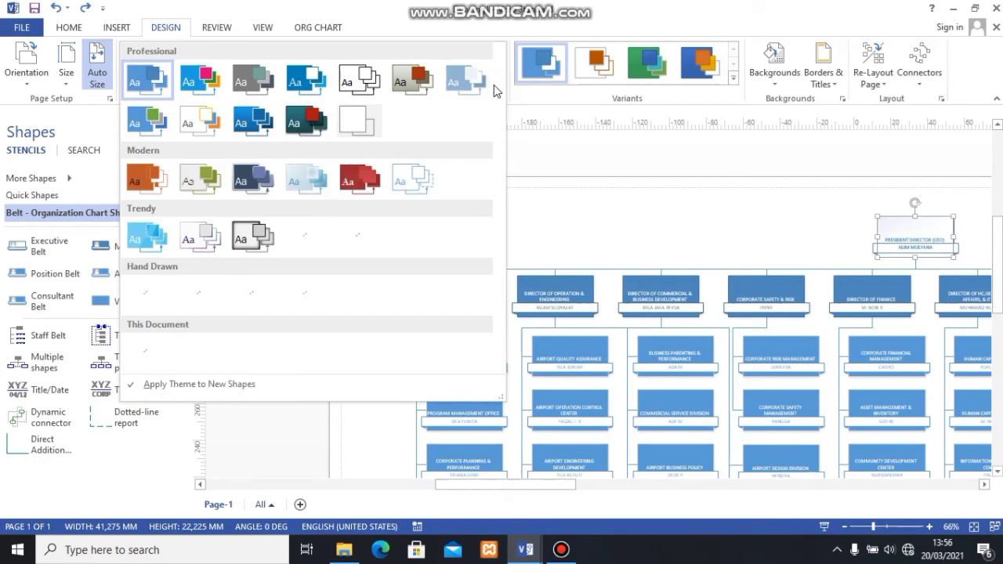
click(249, 182)
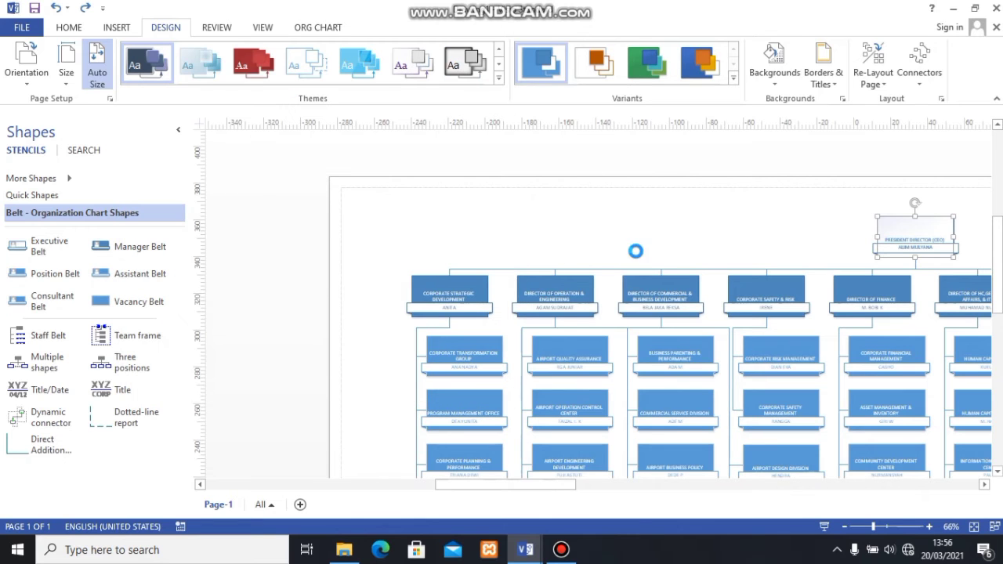
scroll(663, 251, down, 3)
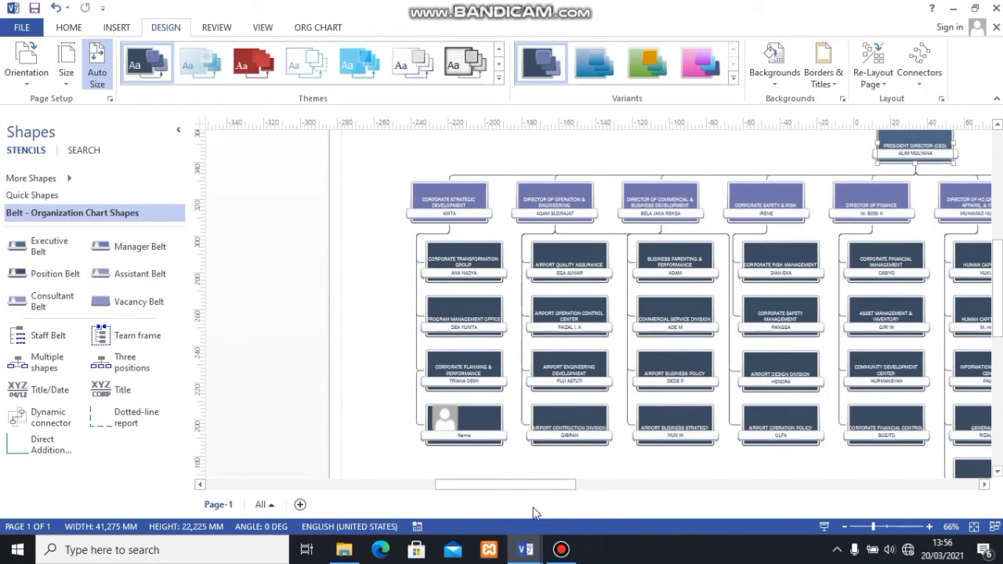
click(533, 486)
drag(533, 487, 559, 493)
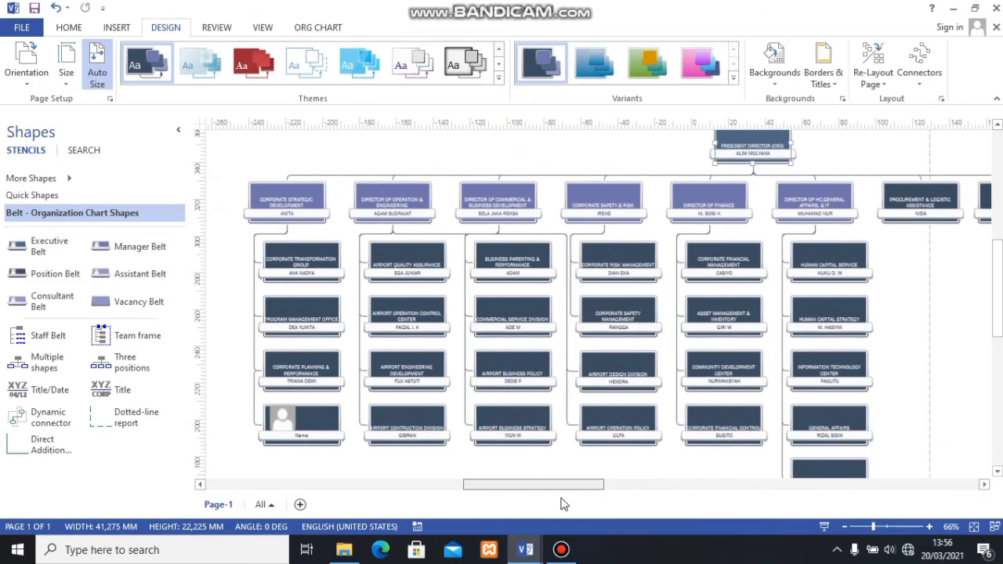
click(298, 415)
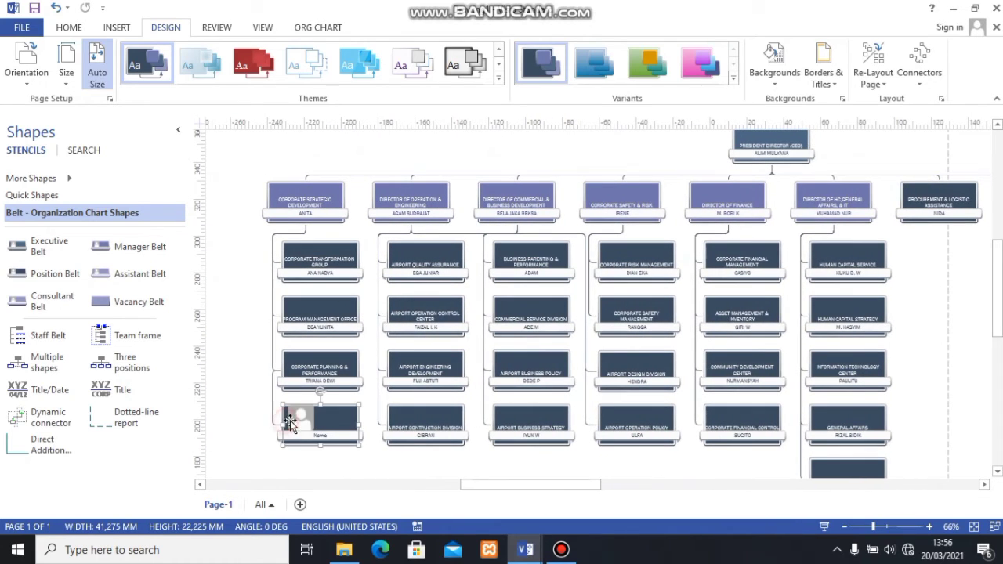
click(307, 407)
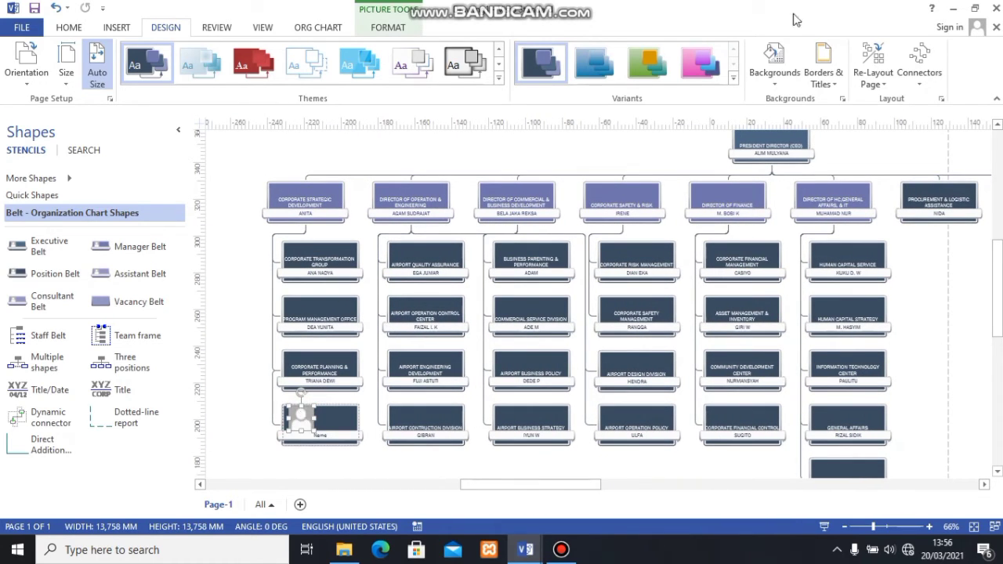
click(384, 27)
click(115, 28)
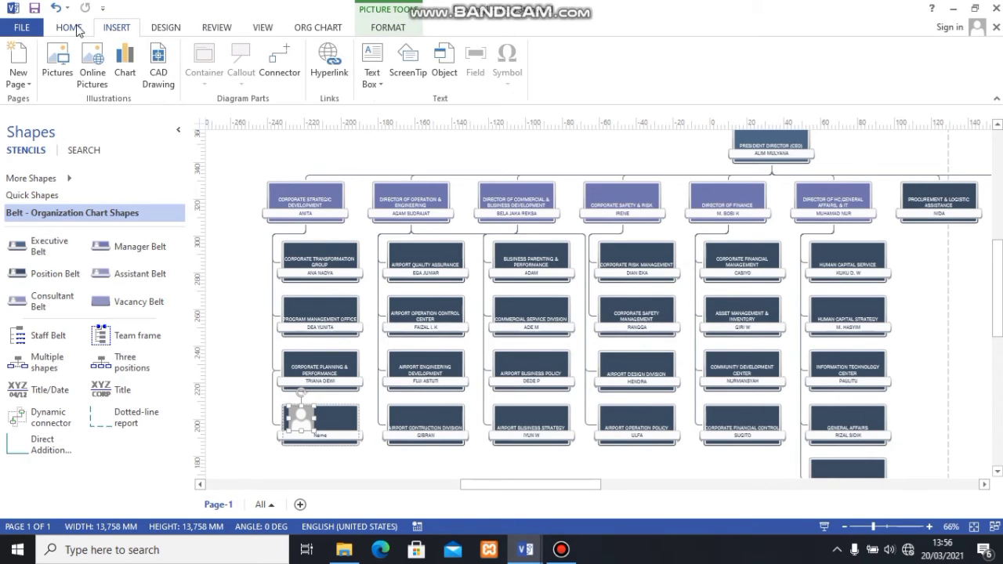
click(159, 29)
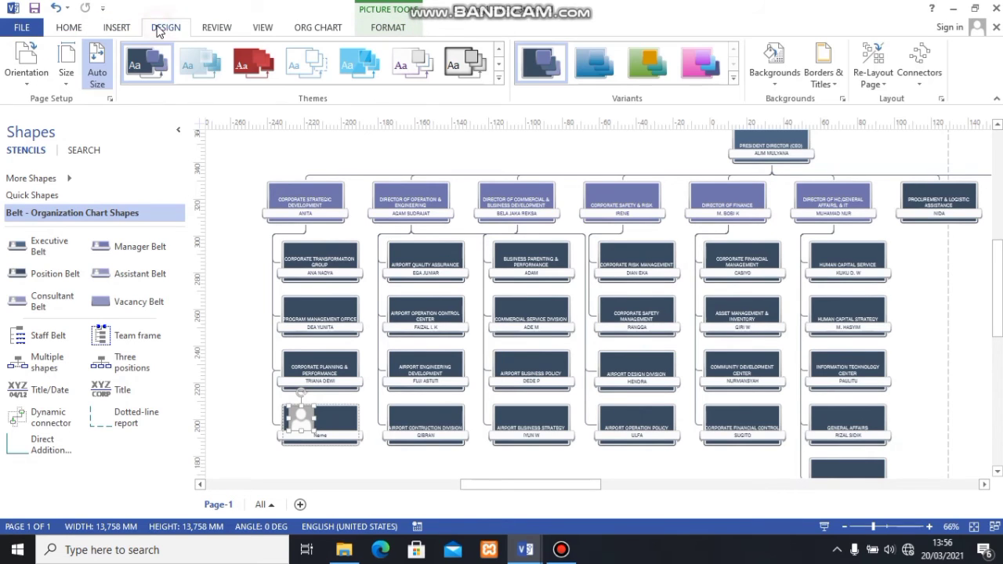
click(222, 32)
click(70, 28)
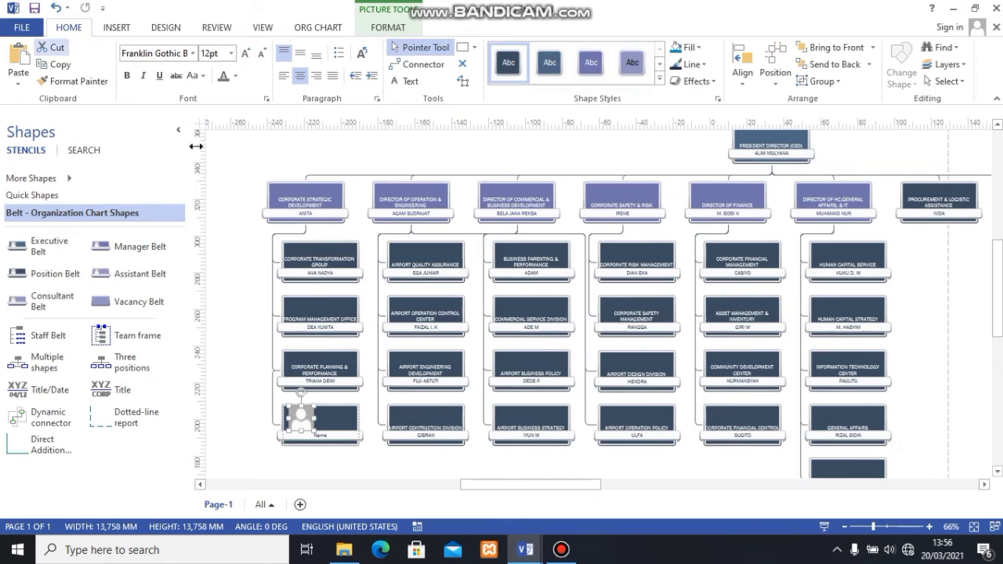
click(246, 274)
- Look over the rethemed director row and the branches beneath it
scroll(314, 290, down, 1)
scroll(376, 345, up, 1)
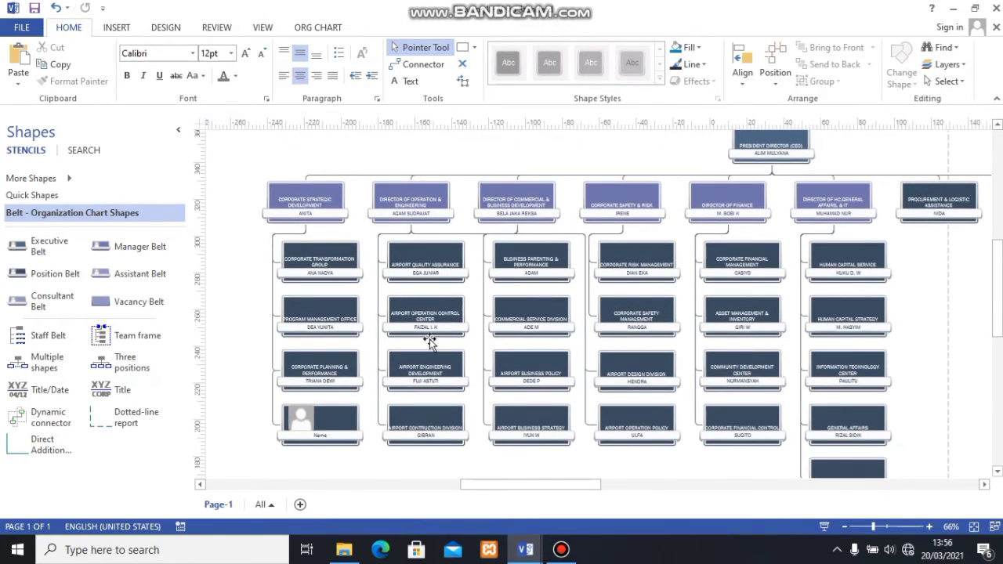
scroll(427, 339, up, 2)
scroll(666, 279, down, 2)
scroll(374, 284, up, 2)
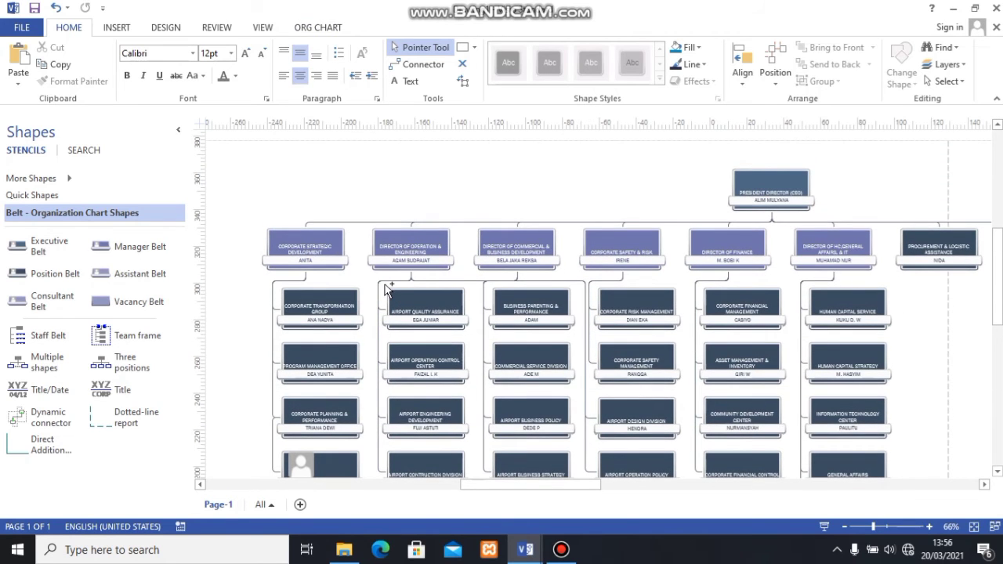
ctrl+scroll(398, 290, up, 1)
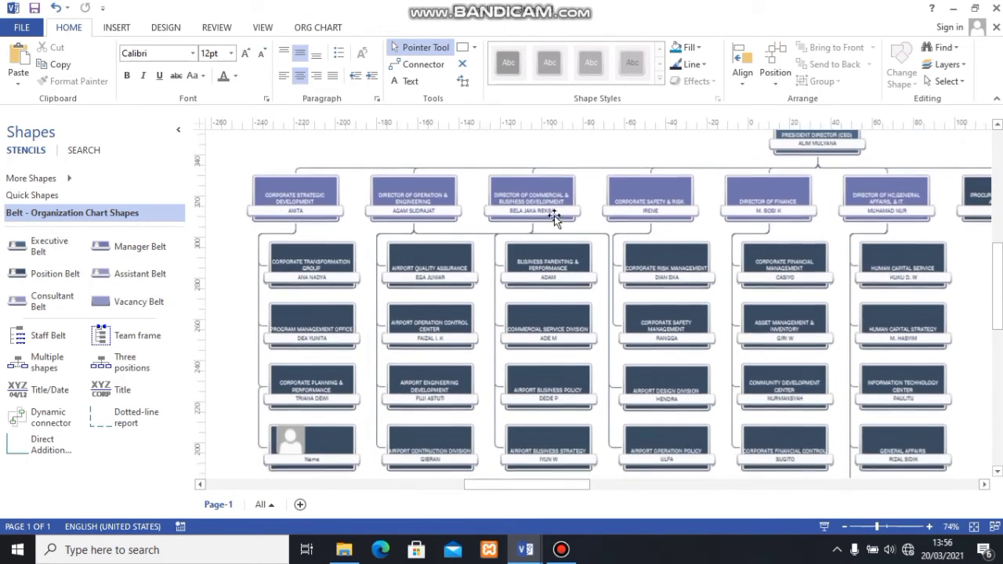
scroll(533, 192, down, 2)
- Select everything on the page and set the text font to Arial at 9 pt
click(531, 188)
click(295, 192)
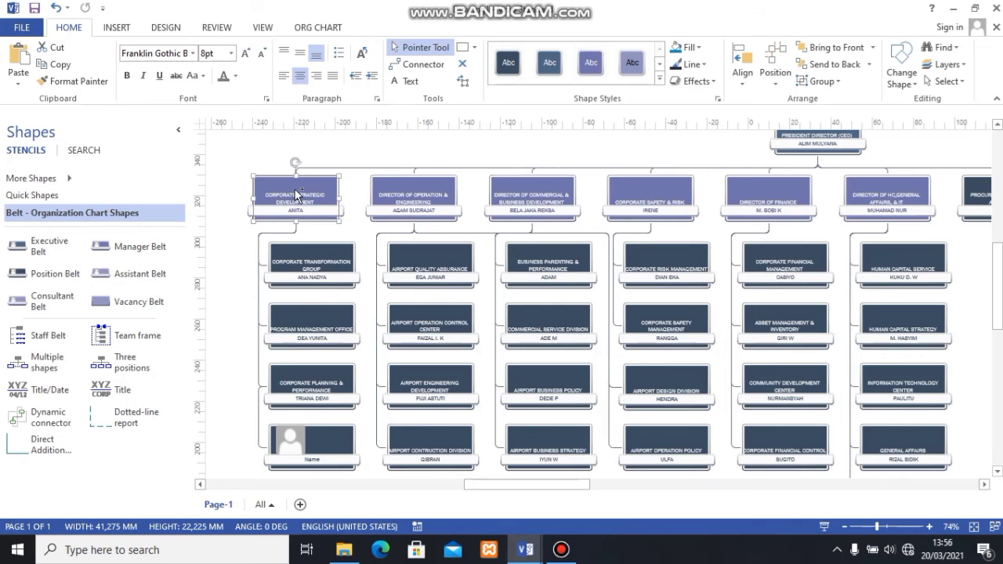
key(ctrl+a)
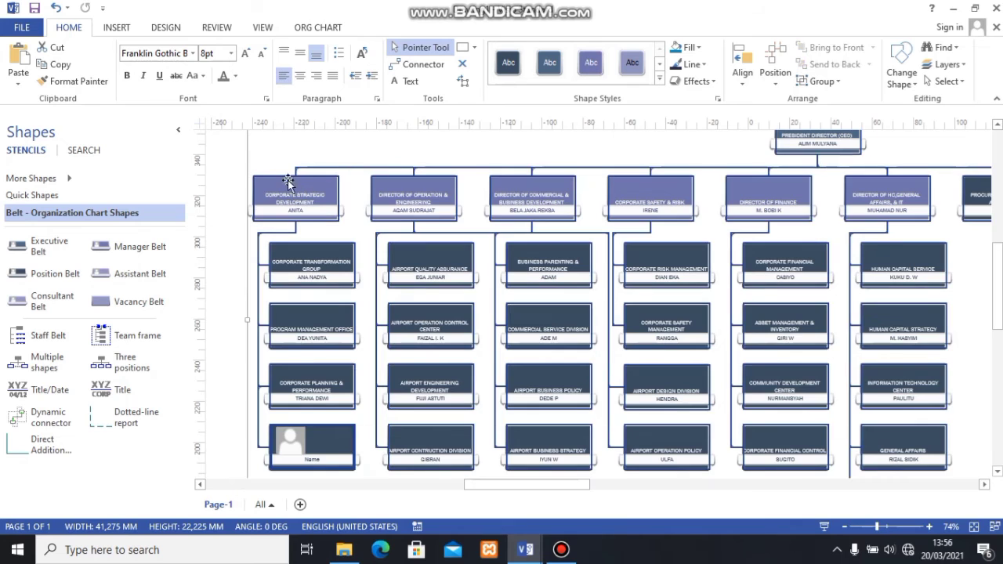
click(193, 53)
scroll(317, 178, up, 10)
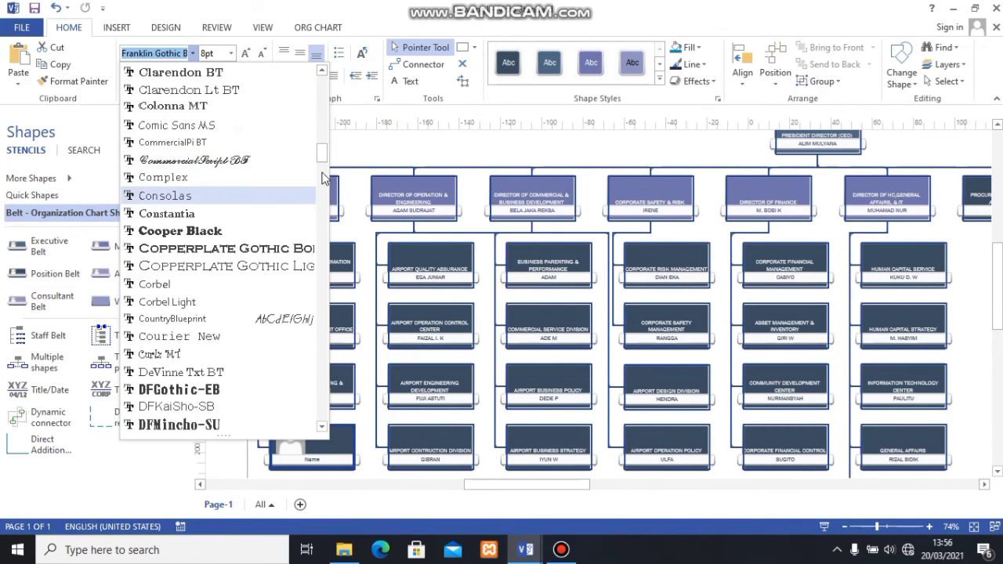
scroll(319, 156, up, 10)
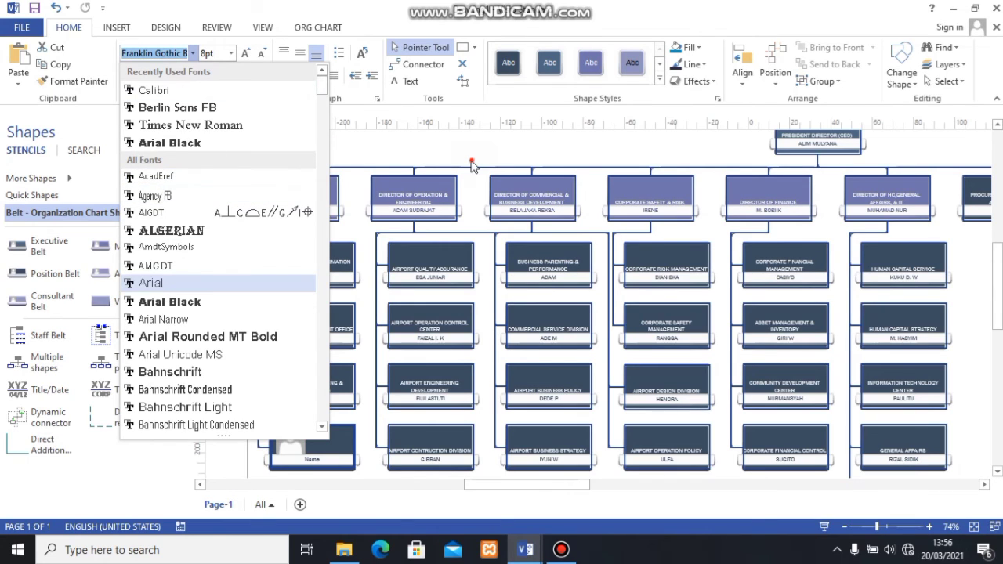
click(472, 162)
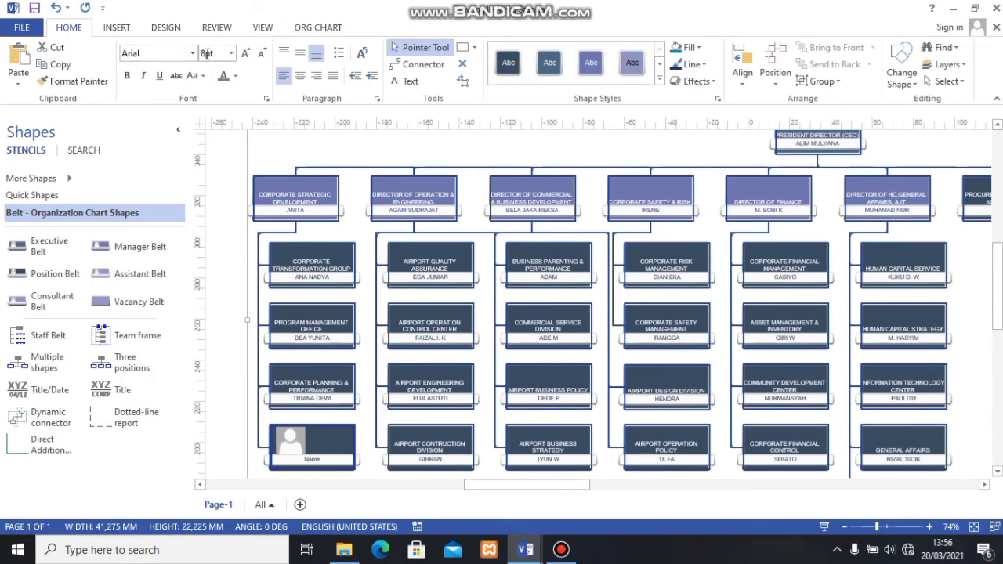
click(244, 53)
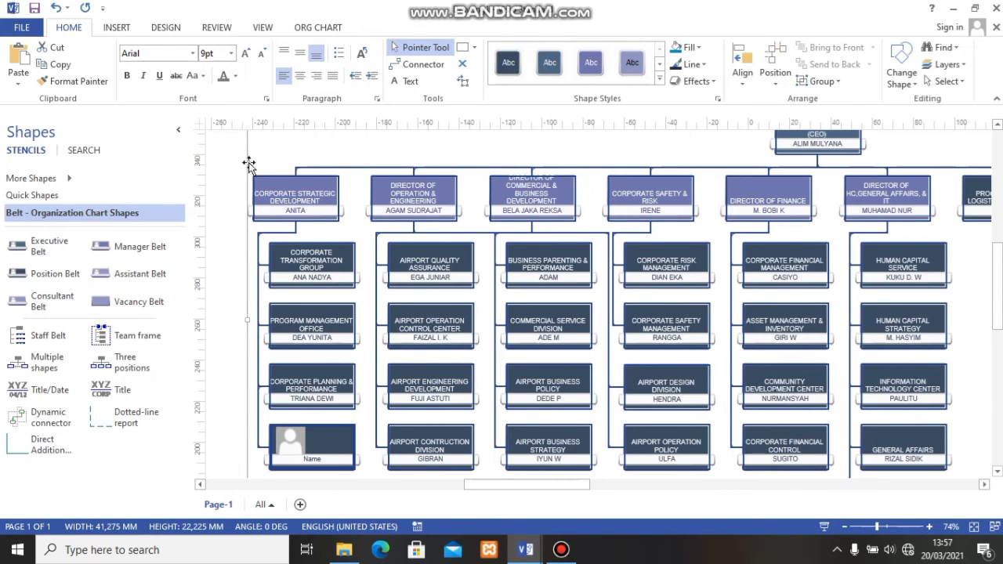
- Clear the selection and look over the reformatted chart across to the Director of Airport Services & Facility and Corporate Secretary branches
scroll(838, 284, down, 1)
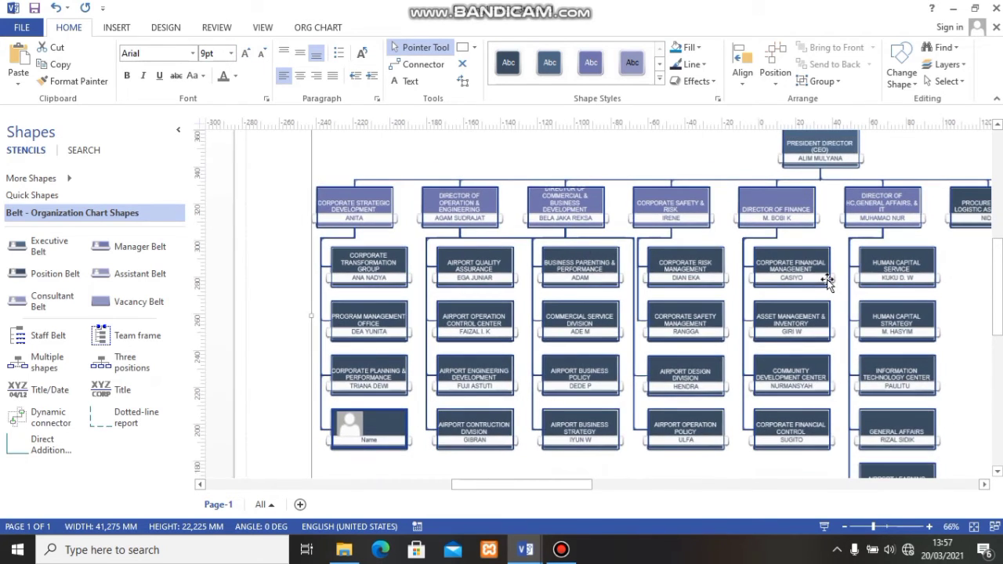
scroll(837, 283, down, 2)
click(487, 486)
drag(487, 490, 559, 507)
scroll(630, 332, down, 2)
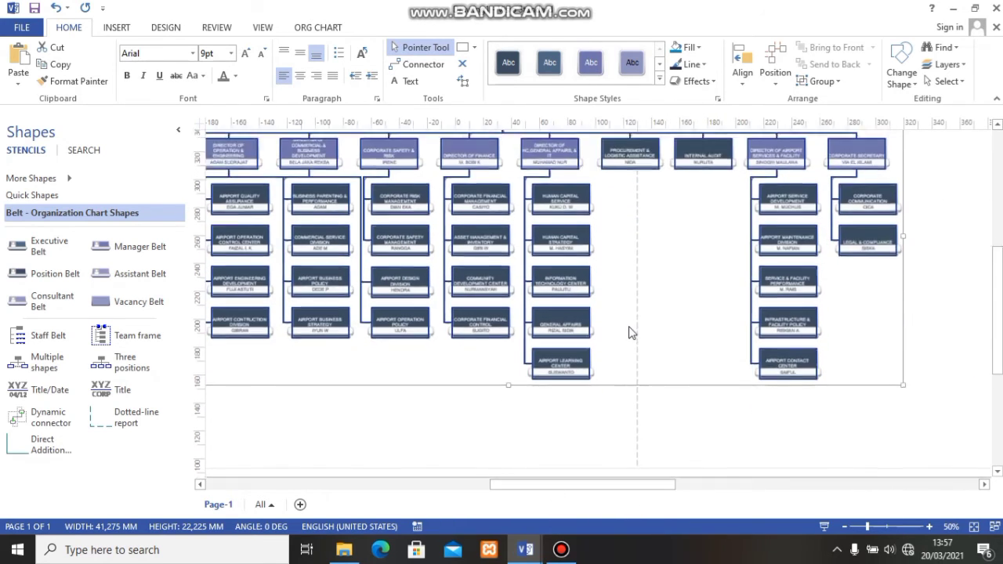
scroll(630, 331, up, 3)
click(659, 322)
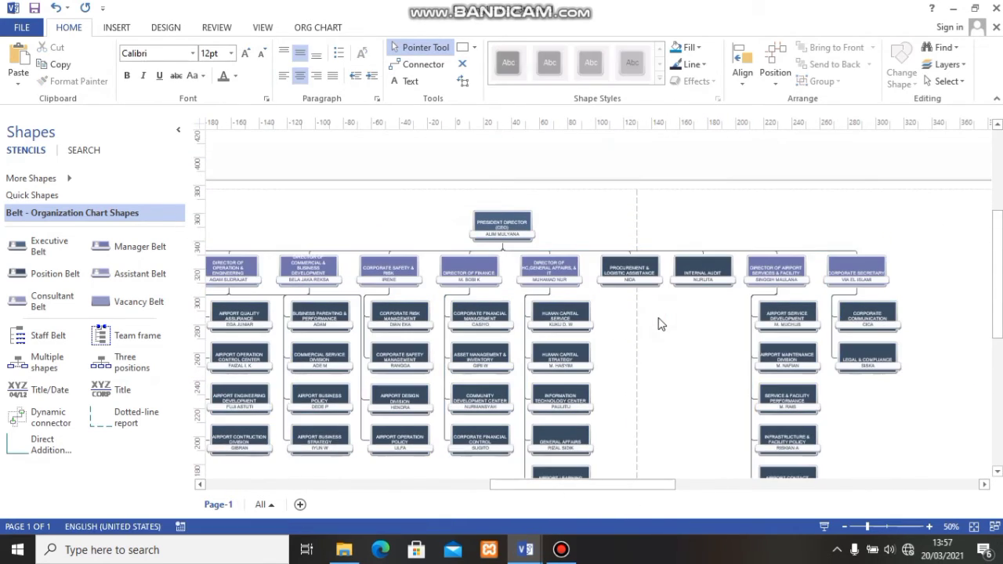
scroll(660, 323, down, 1)
drag(598, 488, 568, 499)
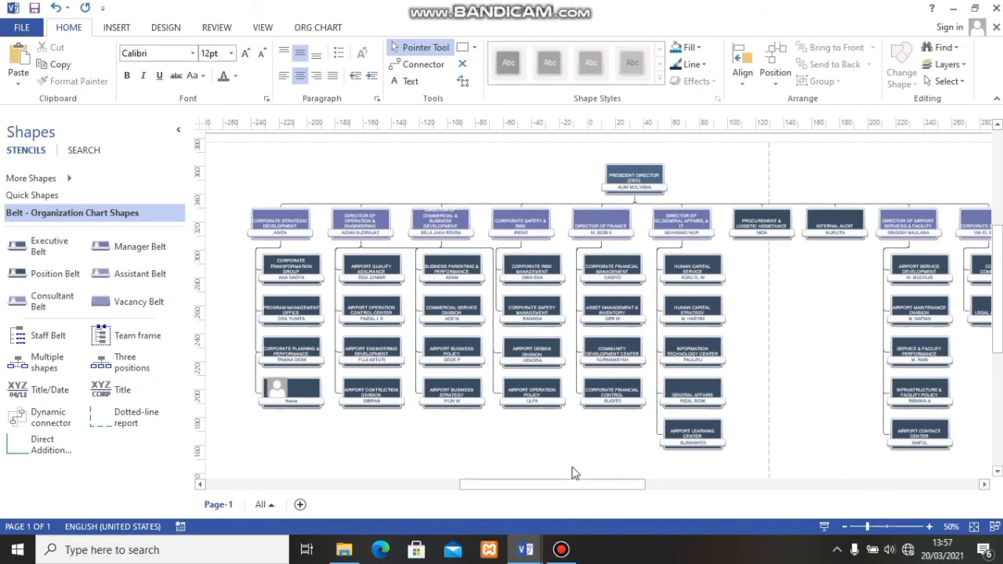
scroll(627, 416, down, 1)
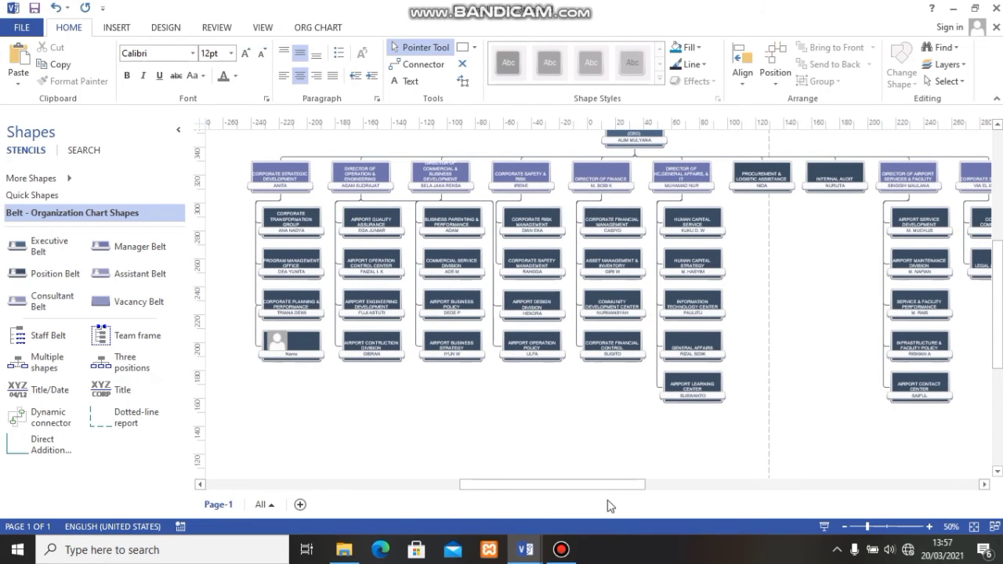
drag(612, 485, 647, 509)
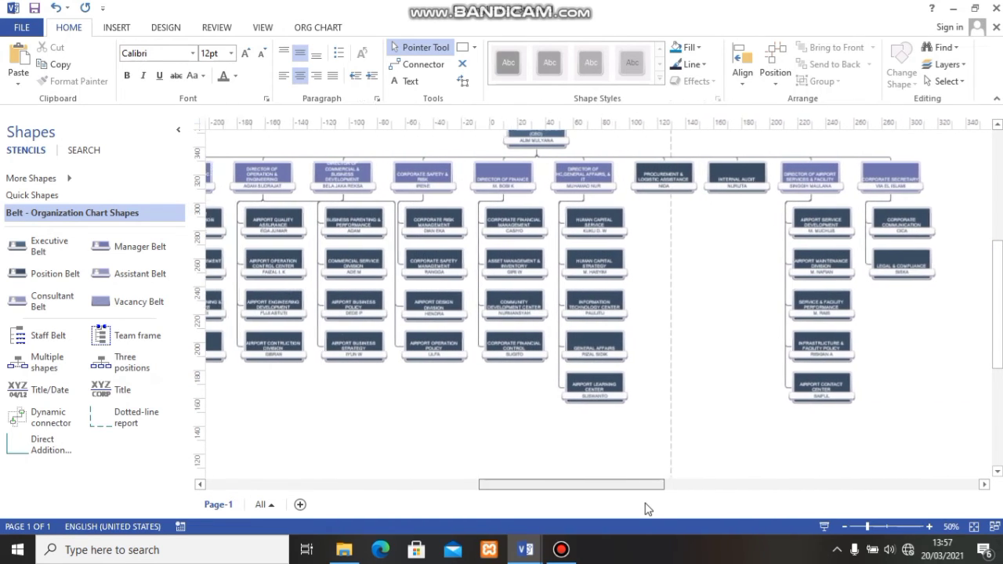
scroll(619, 269, down, 2)
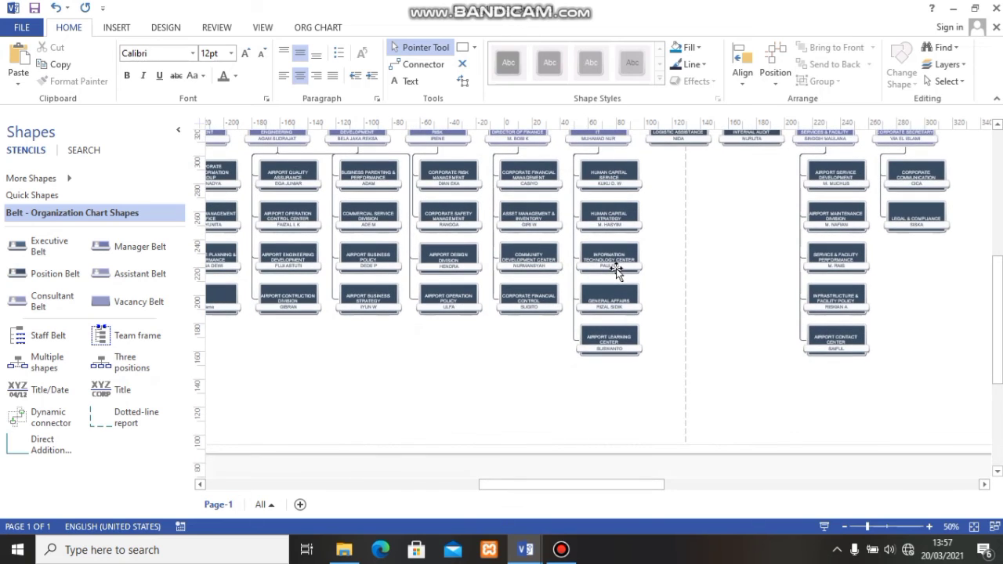
scroll(617, 270, up, 2)
scroll(617, 270, up, 2)
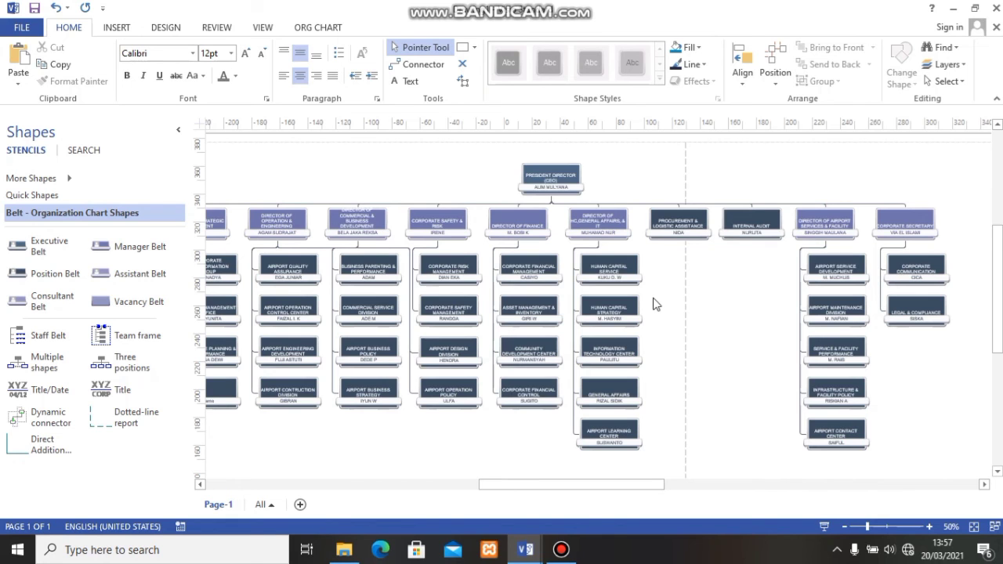
scroll(663, 307, down, 2)
scroll(667, 311, up, 3)
- Examine the branches from Corporate Strategic Development to the Director of HC, General Affairs & IT, including the director titles
drag(638, 485, 580, 485)
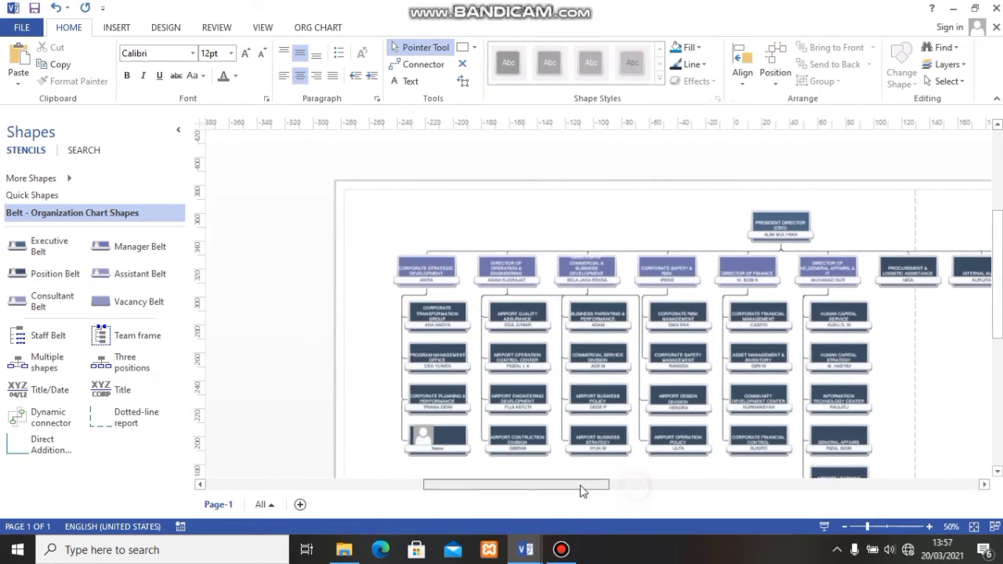
scroll(617, 411, down, 4)
scroll(617, 411, up, 2)
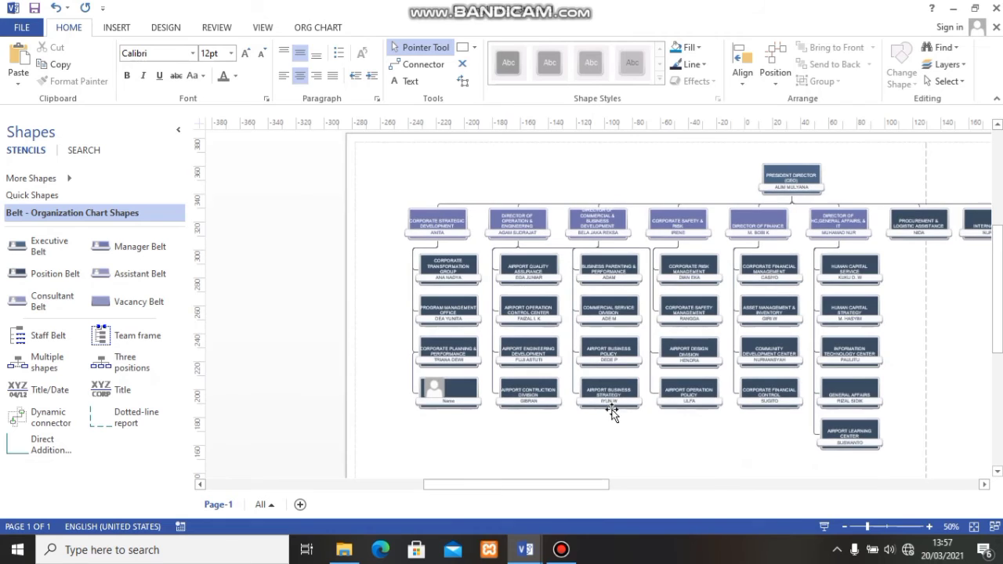
scroll(619, 345, up, 2)
scroll(615, 251, down, 4)
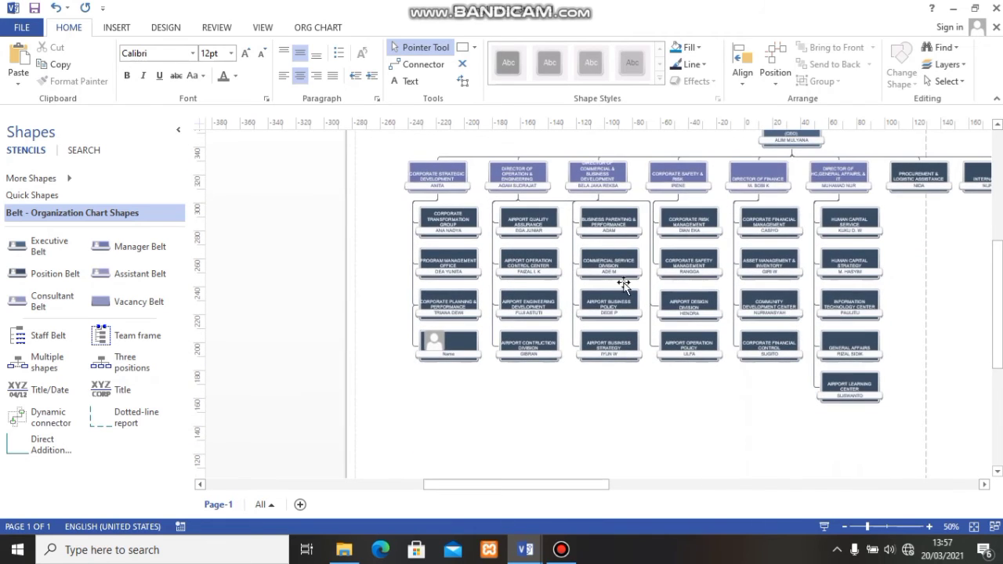
scroll(623, 283, up, 2)
scroll(601, 307, up, 2)
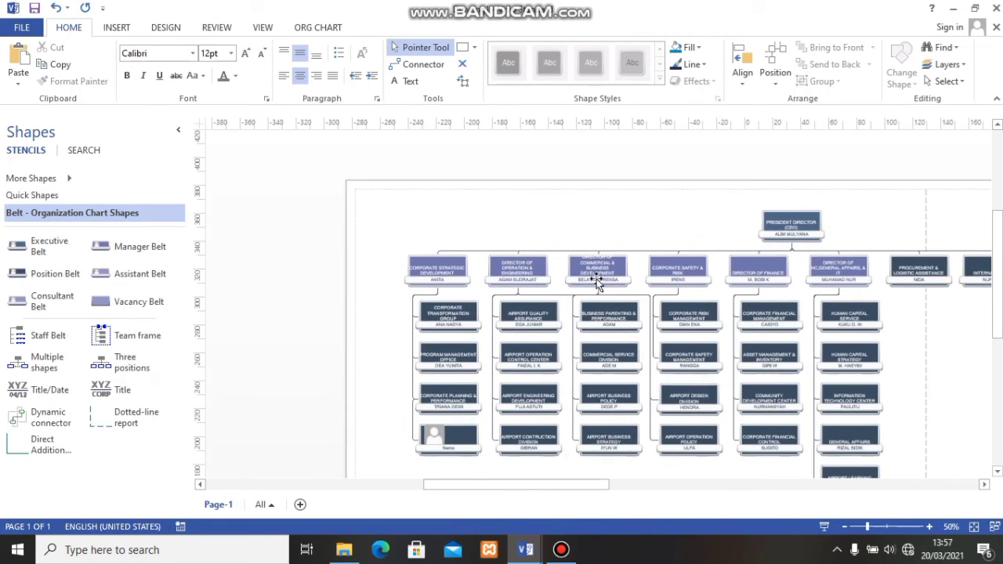
scroll(584, 314, up, 2)
scroll(571, 337, up, 2)
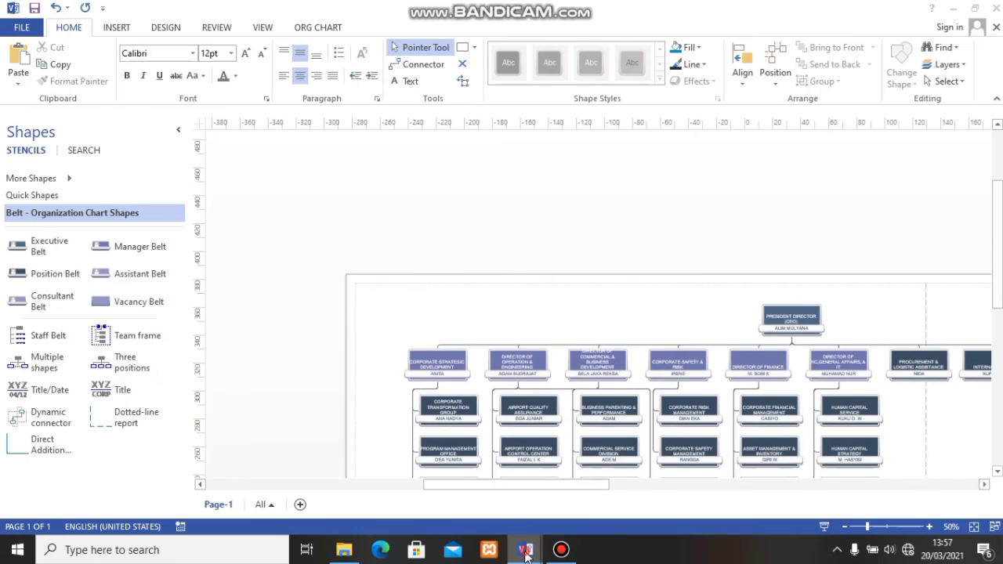
- Switch to the other open drawing titled STRUKTUR ORGANISASI and look over its finished, colour-coded organization chart
mouse_move(525, 553)
click(495, 497)
scroll(656, 330, down, 1)
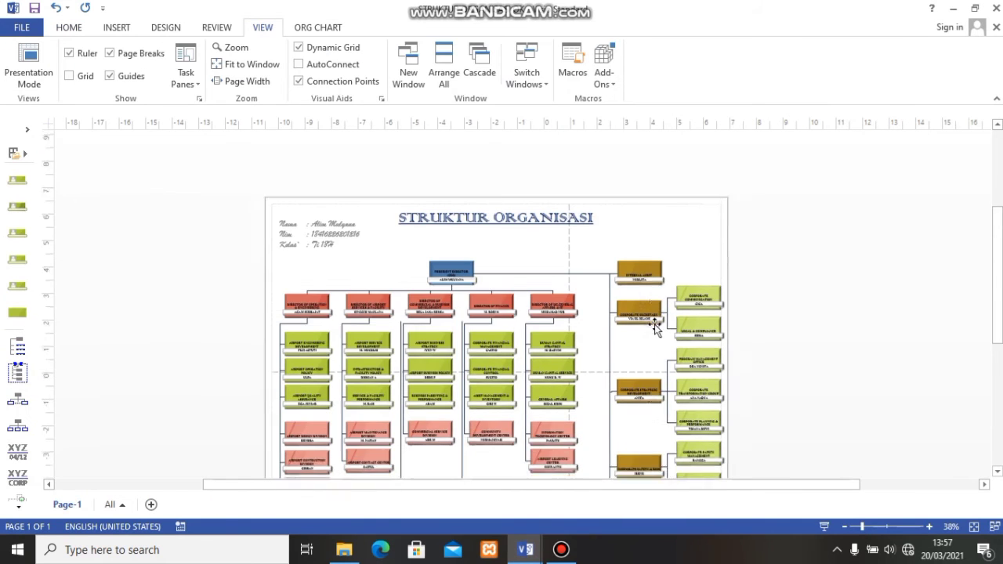
scroll(655, 329, down, 2)
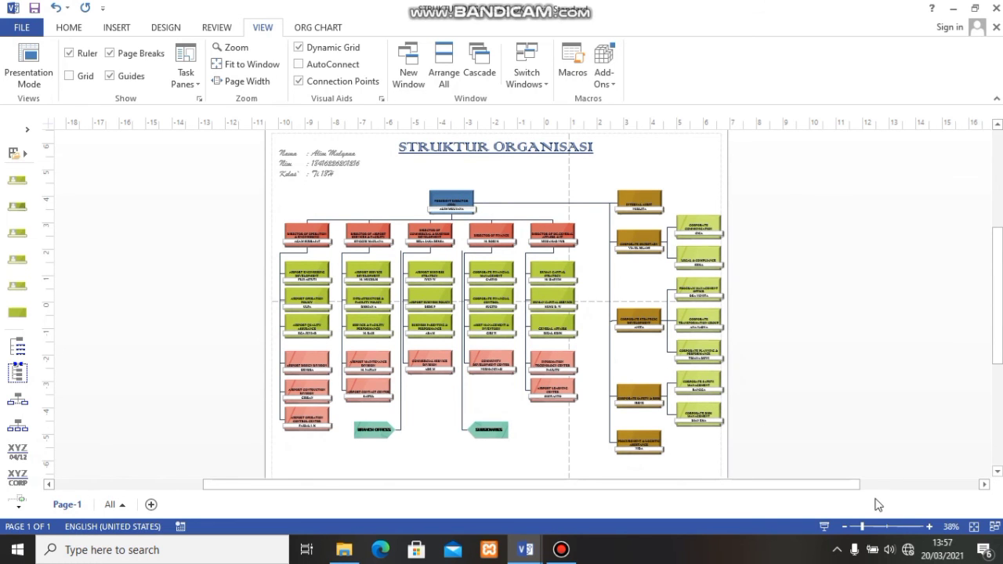
scroll(878, 505, up, 1)
scroll(841, 461, up, 1)
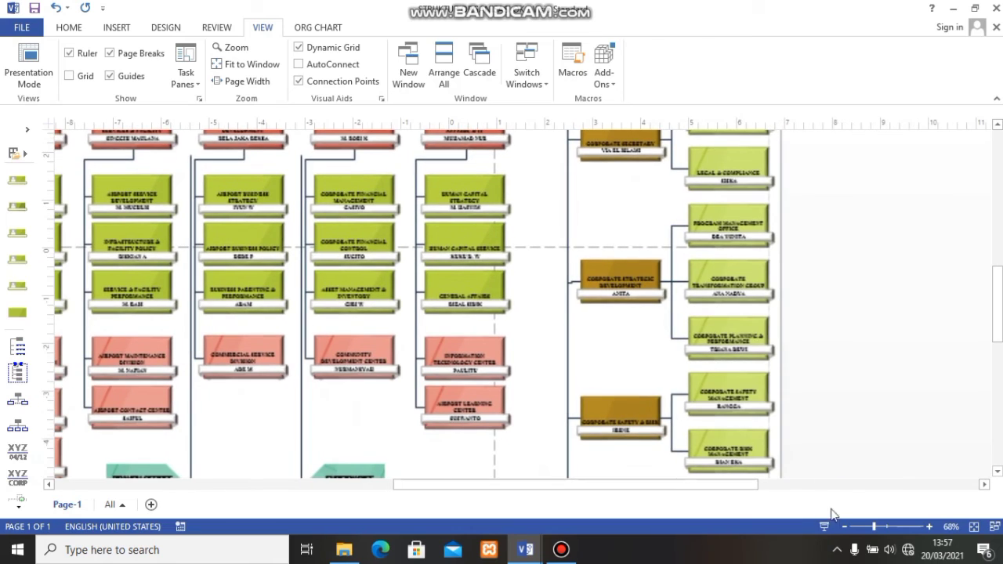
drag(465, 488, 387, 475)
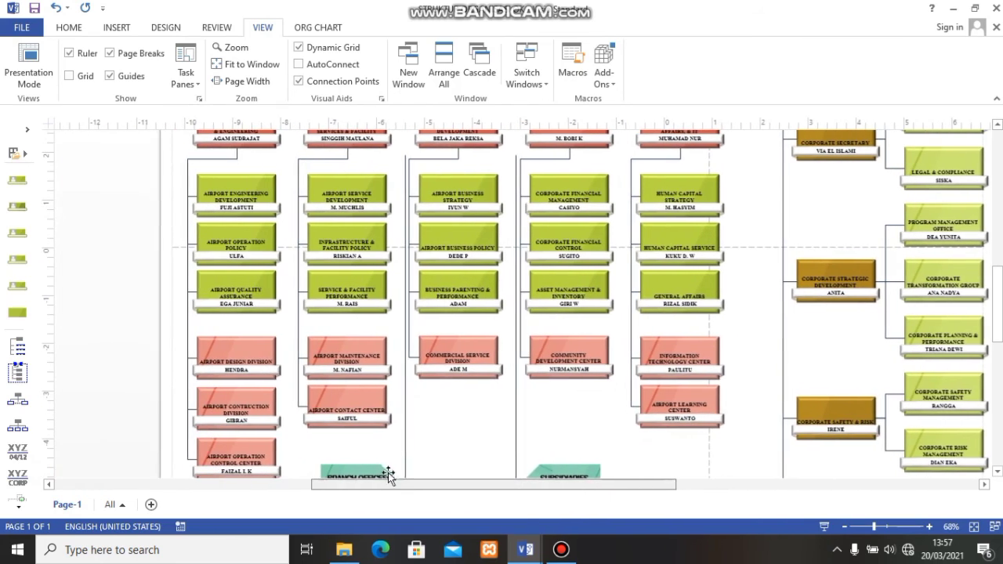
scroll(506, 338, up, 3)
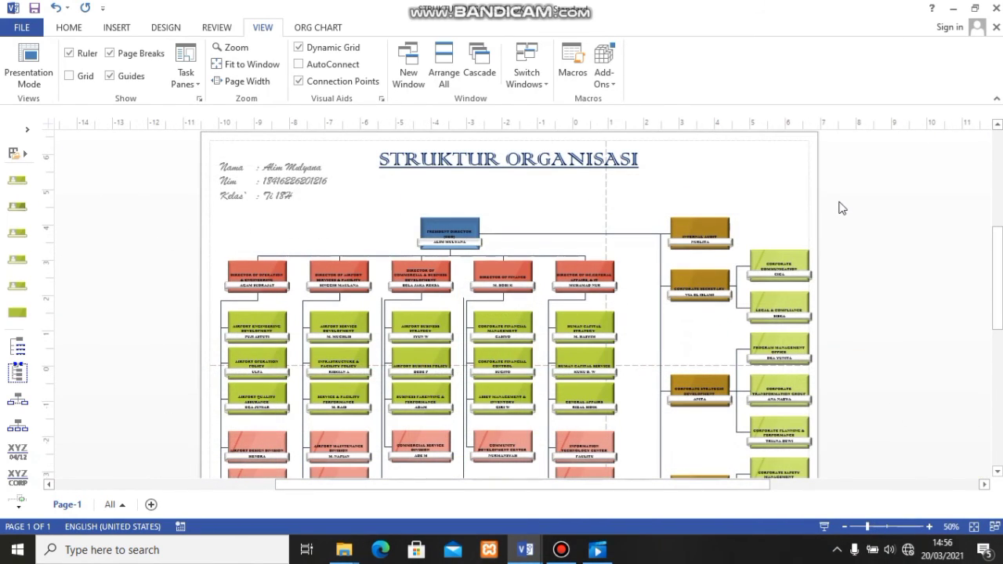